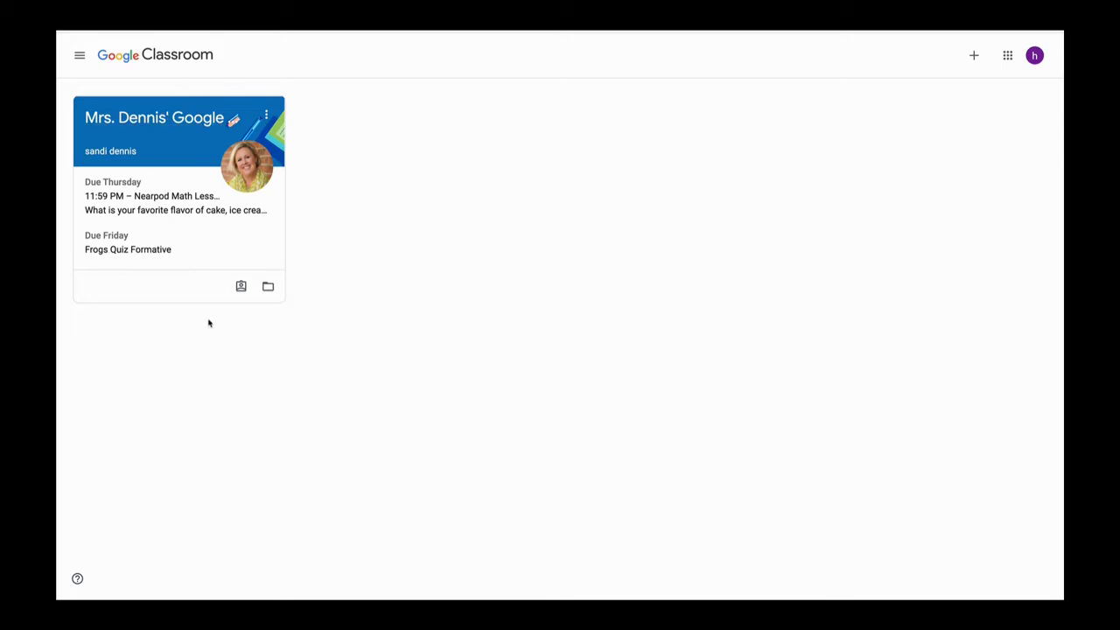
- View the to-do list for all classes and return to the enrolled class
{"action": "left_click", "coordinate": [79, 56]}
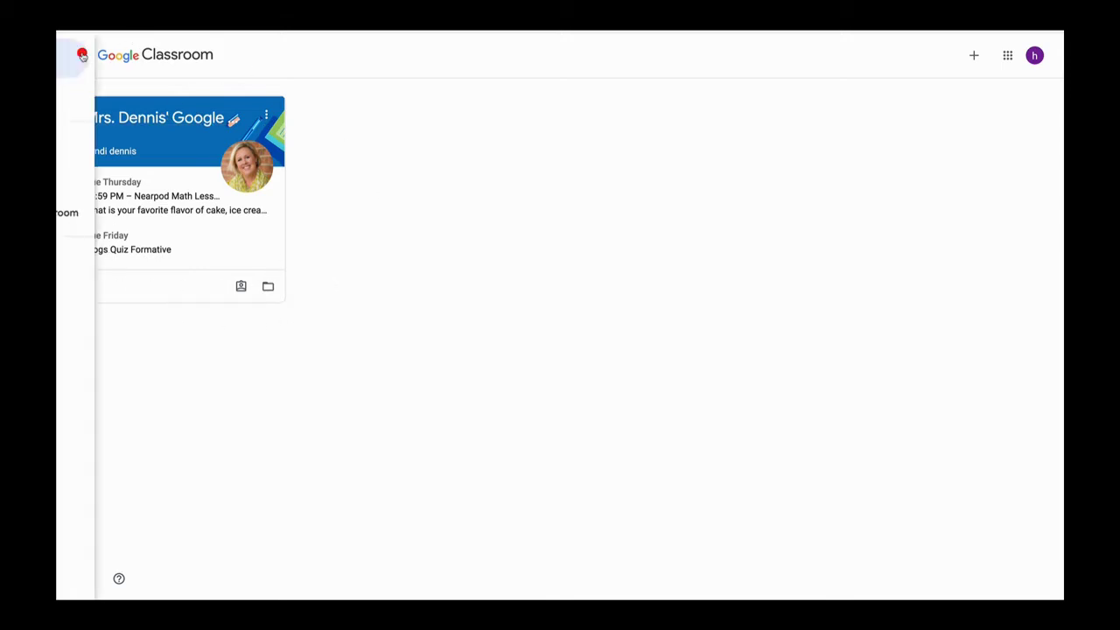
{"action": "left_click", "coordinate": [122, 172]}
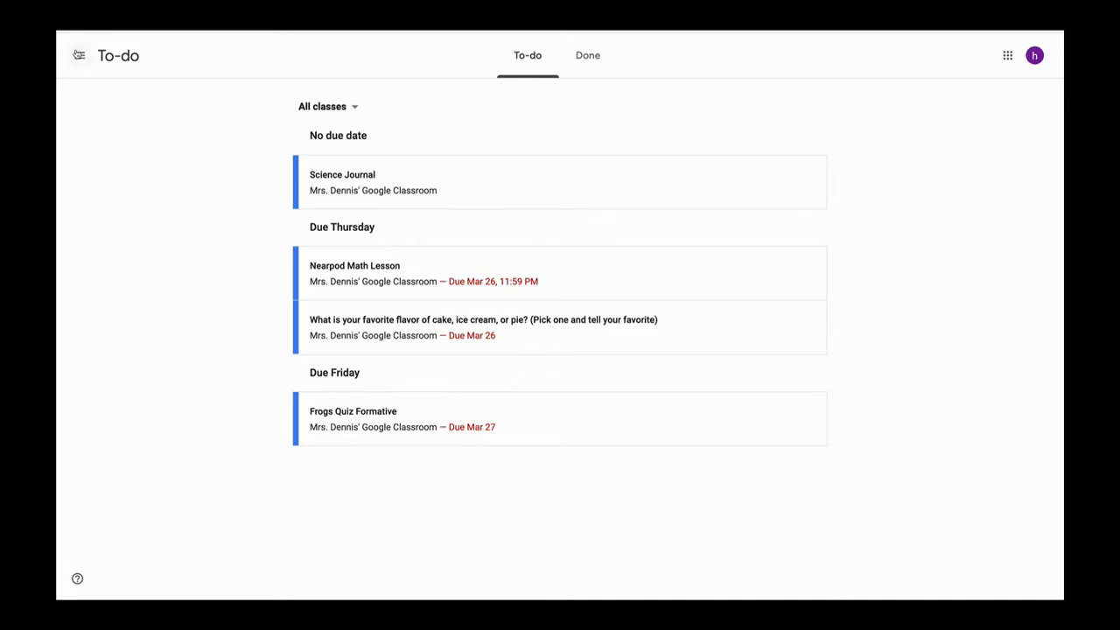
{"action": "left_click", "coordinate": [78, 56]}
{"action": "left_click", "coordinate": [165, 212]}
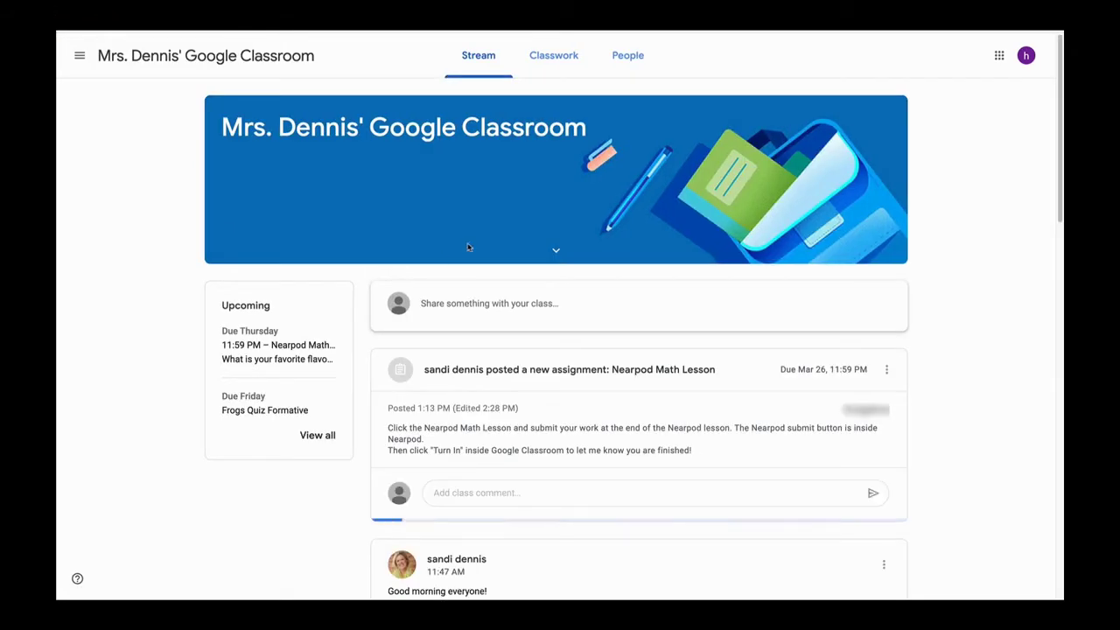
- View the full details of the Science Journal assignment from the class's Week 3 March 30- April 3 classwork
{"action": "left_click", "coordinate": [560, 58]}
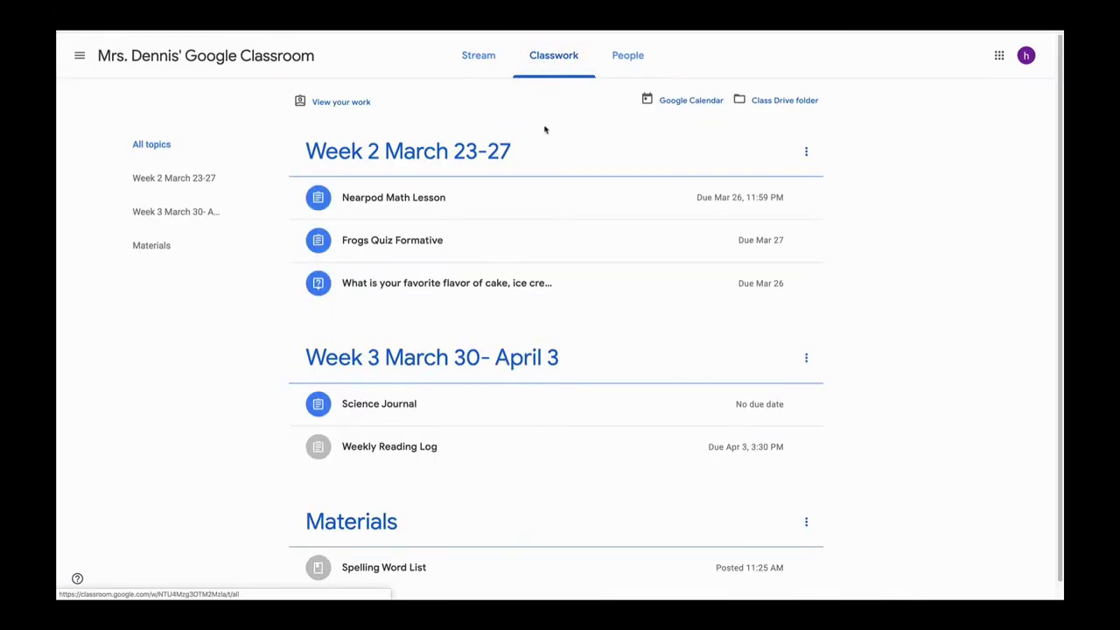
{"action": "left_click", "coordinate": [436, 400]}
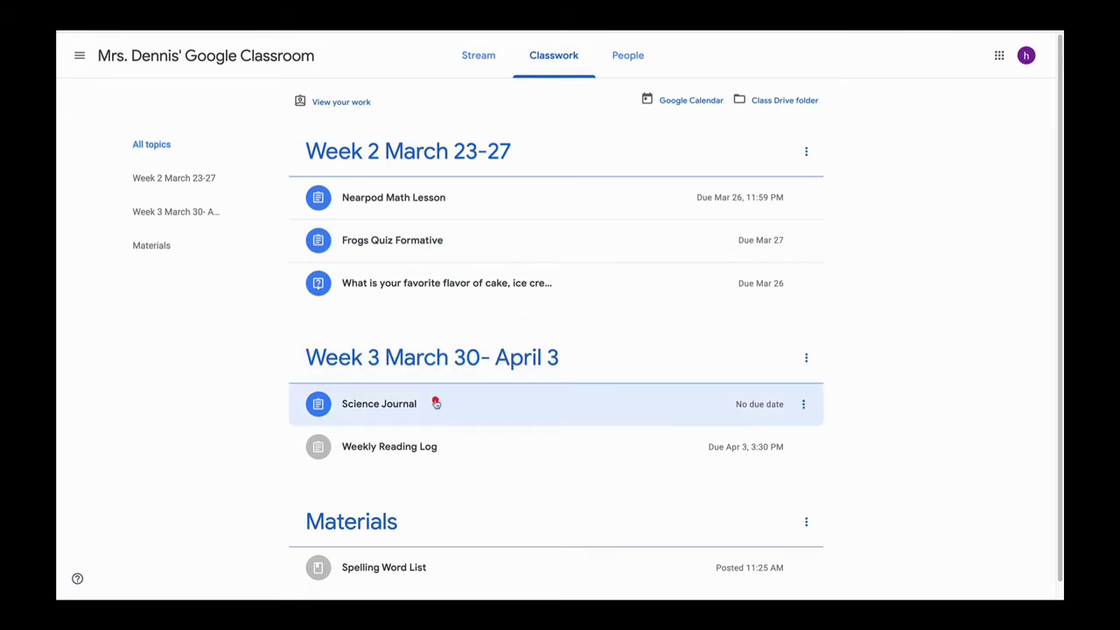
{"action": "left_click", "coordinate": [335, 425]}
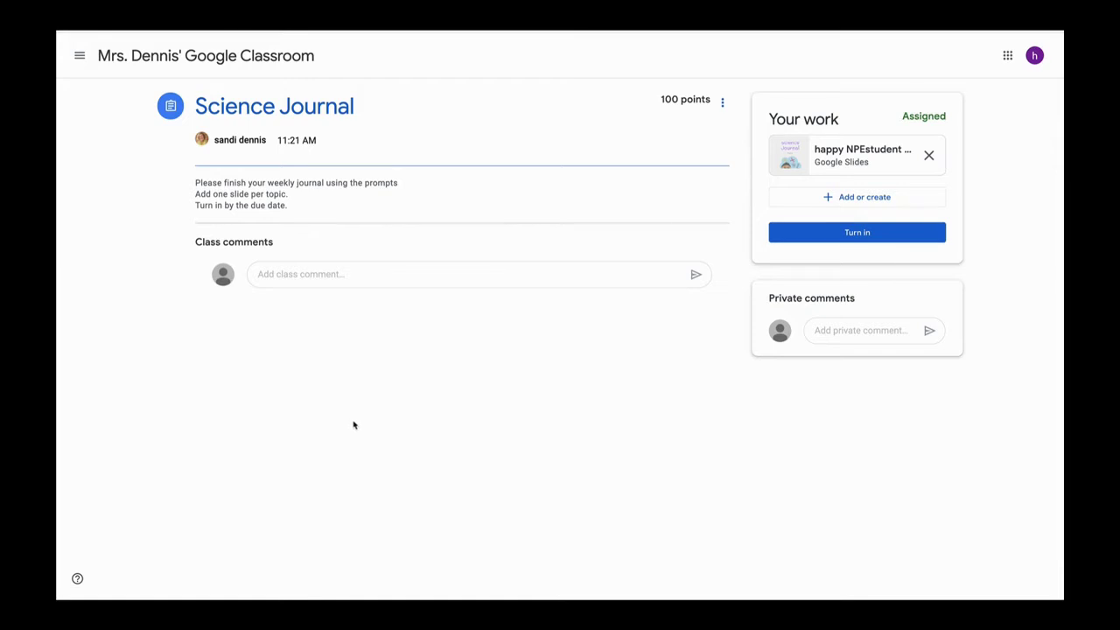
{"action": "left_click", "coordinate": [847, 231]}
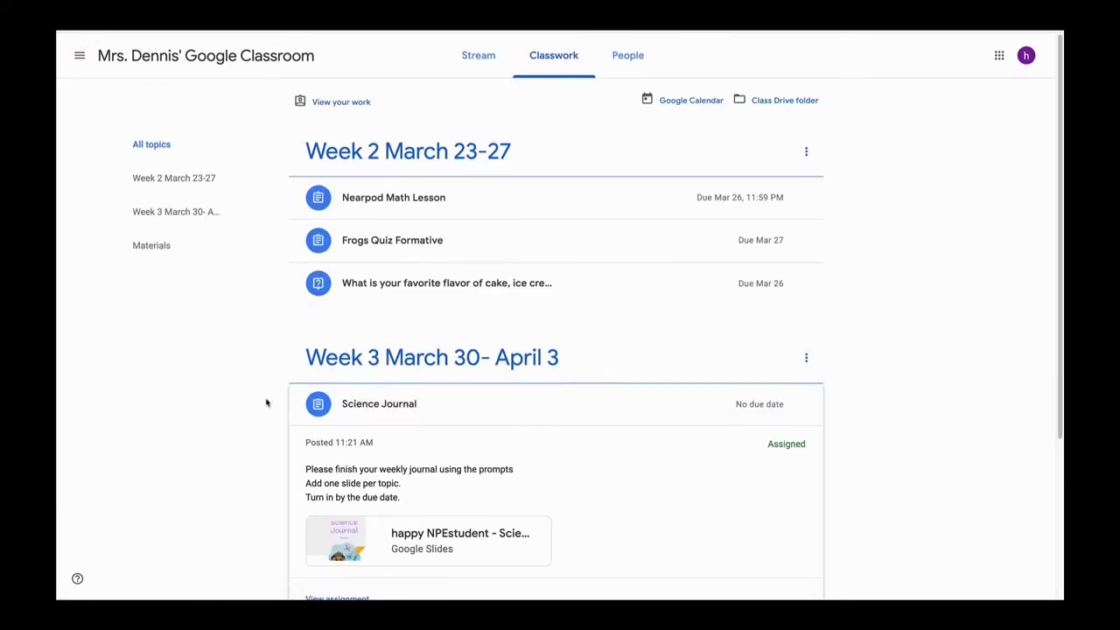
- Collapse the Science Journal entry in the classwork and open its Google Slides file from the student's own work list
{"action": "scroll", "coordinate": [233, 389], "scroll_direction": "down", "scroll_amount": 2}
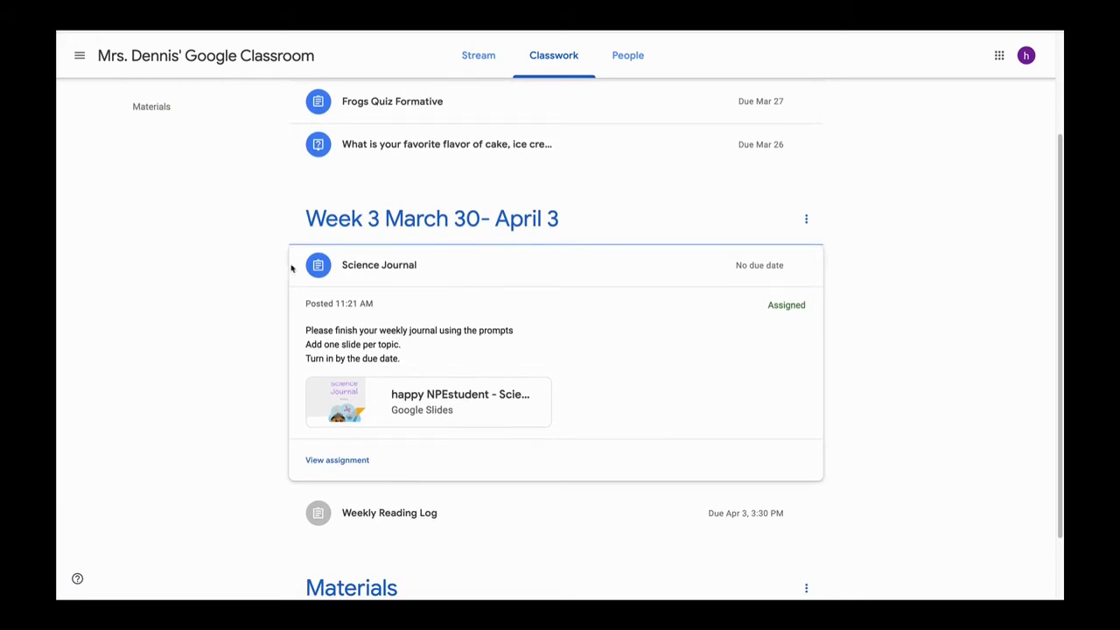
{"action": "left_click", "coordinate": [345, 254]}
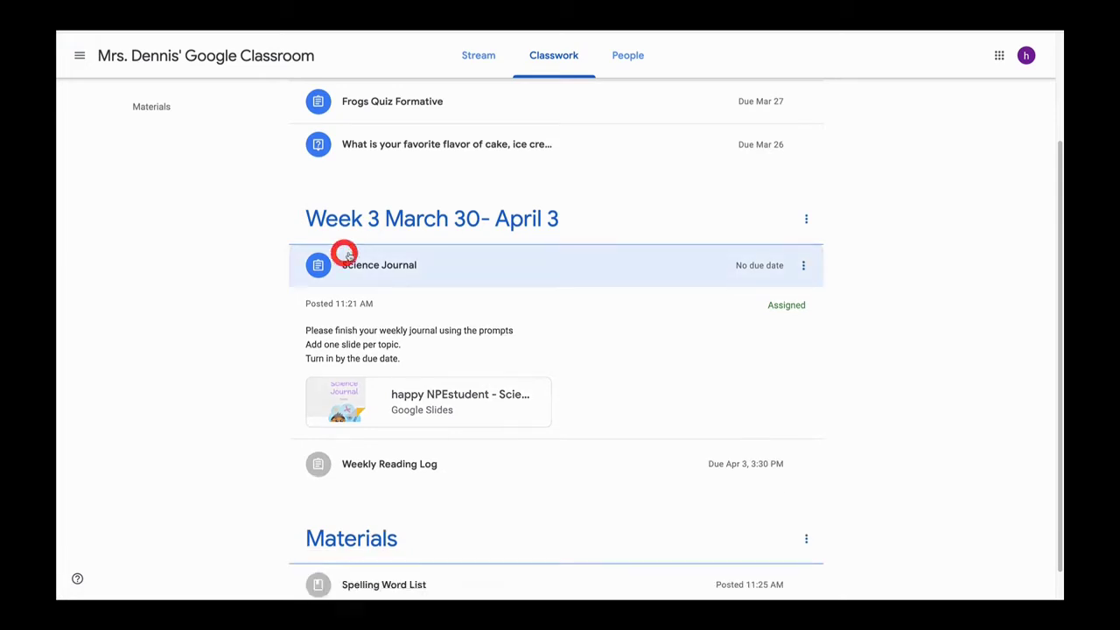
{"action": "left_click", "coordinate": [173, 174]}
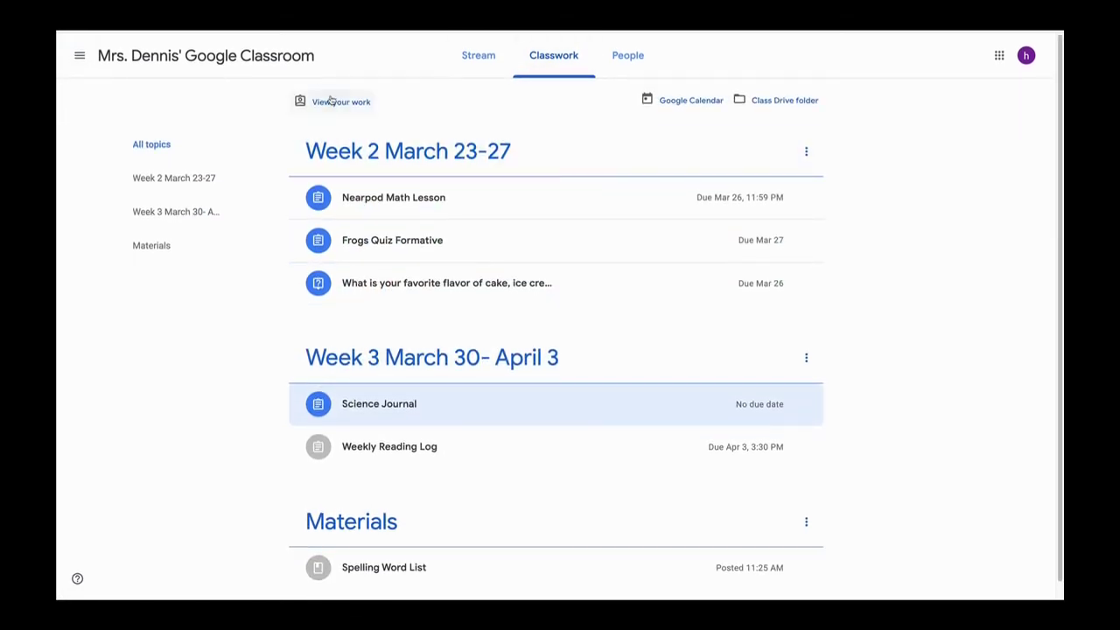
{"action": "left_click", "coordinate": [331, 102]}
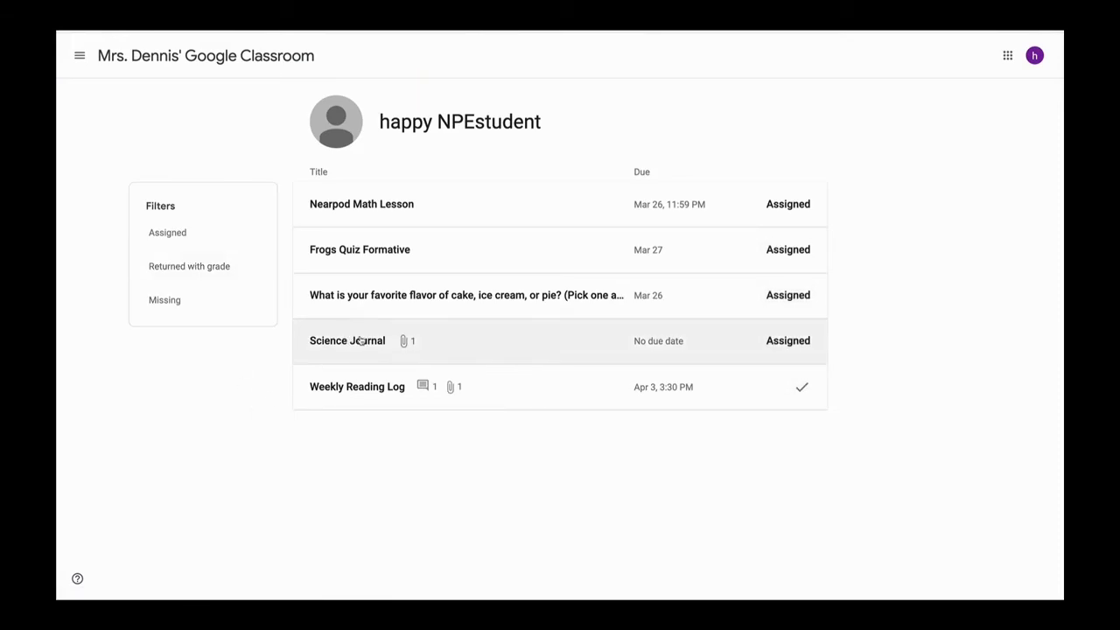
{"action": "left_click", "coordinate": [360, 340]}
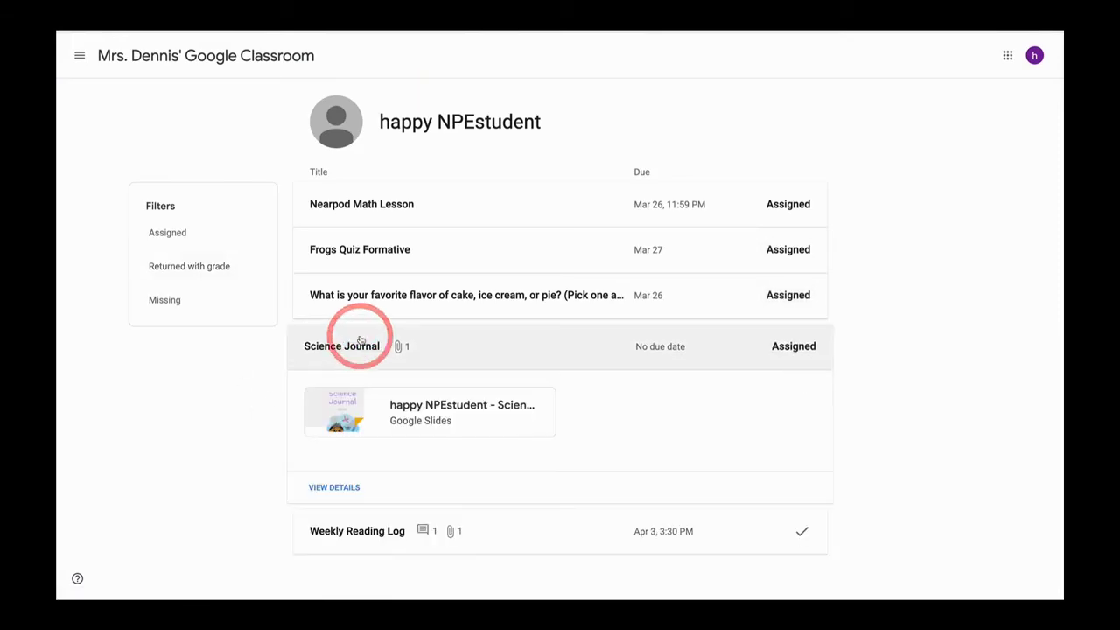
{"action": "left_click", "coordinate": [447, 406]}
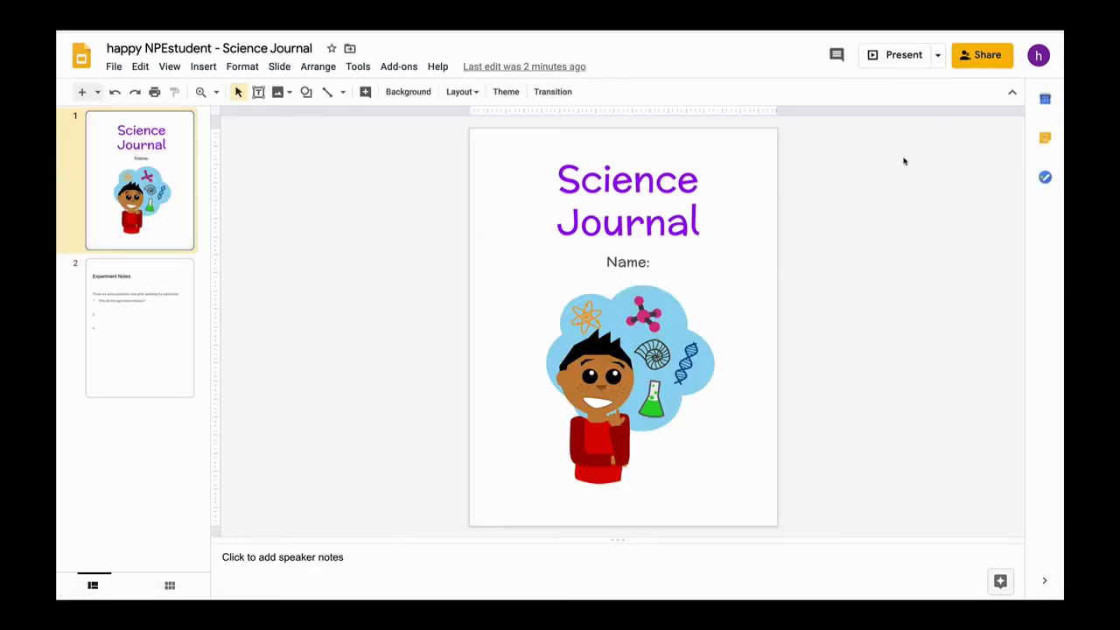
- Enter "Why did" as the second question on the Experiment Notes slide
{"action": "left_click", "coordinate": [131, 320]}
{"action": "left_click", "coordinate": [522, 294]}
{"action": "left_click", "coordinate": [511, 286]}
{"action": "type", "text": "Why did"}
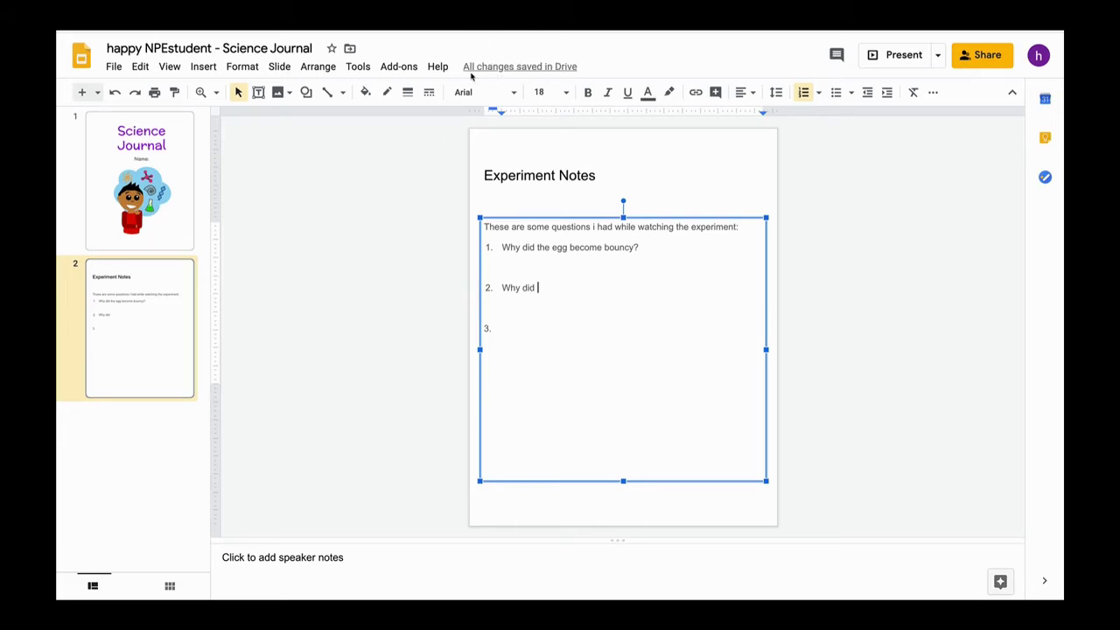
{"action": "left_click", "coordinate": [595, 67]}
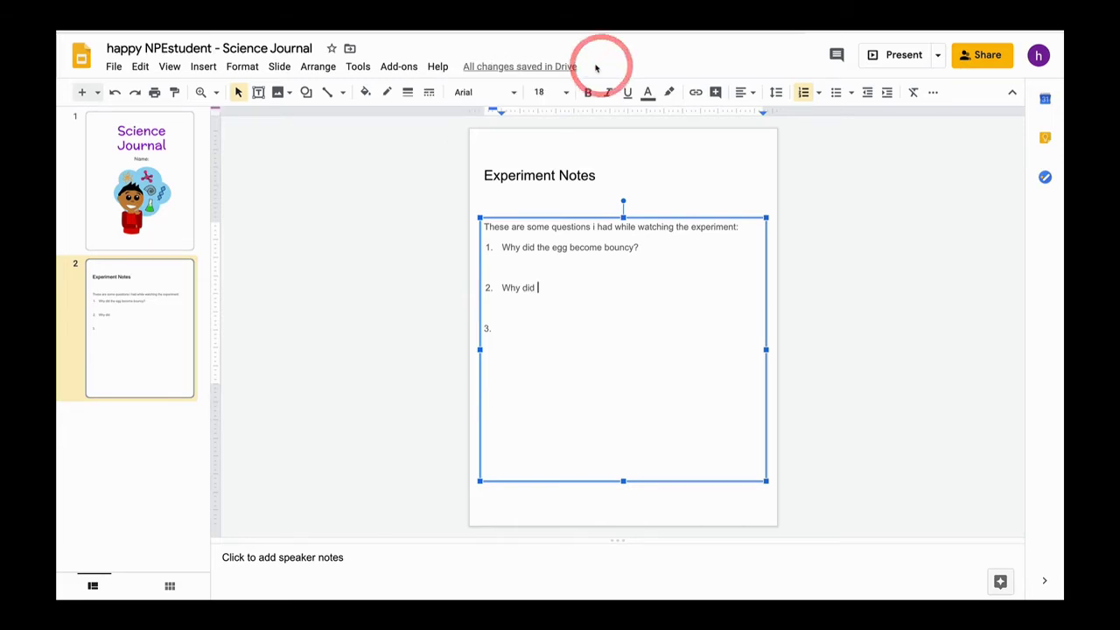
{"action": "left_click", "coordinate": [585, 66]}
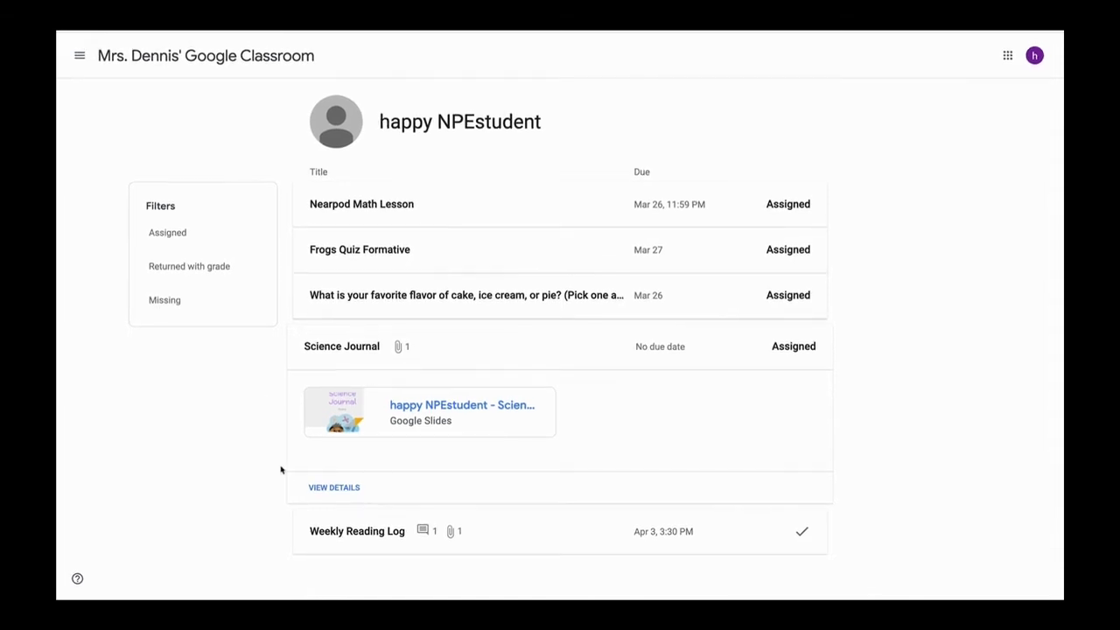
- Open the Science Journal assignment's details and check its attached slides
{"action": "left_click", "coordinate": [336, 490]}
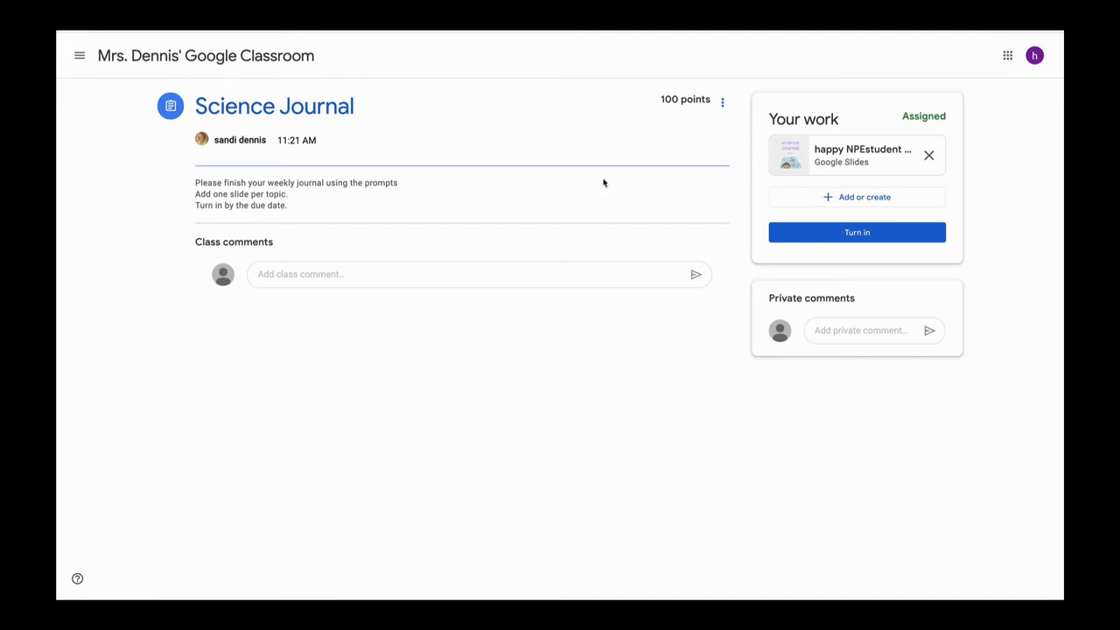
{"action": "left_click", "coordinate": [827, 145]}
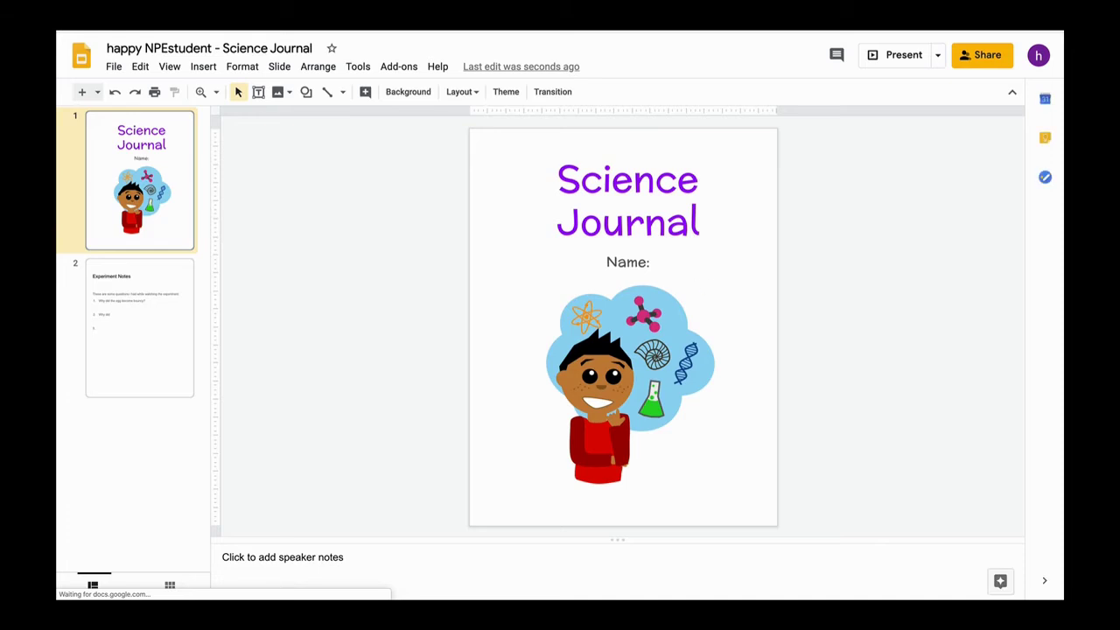
{"action": "left_click", "coordinate": [376, 40]}
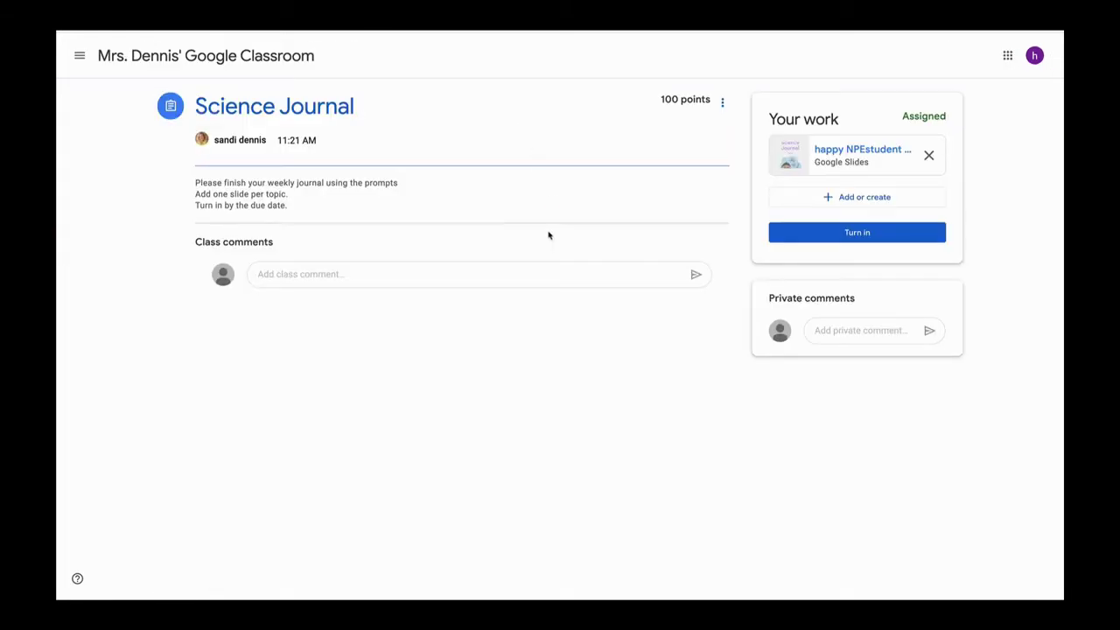
- Add the private comment "I have a question about..." to the Science Journal assignment and turn in its attached slides
{"action": "left_click", "coordinate": [837, 334]}
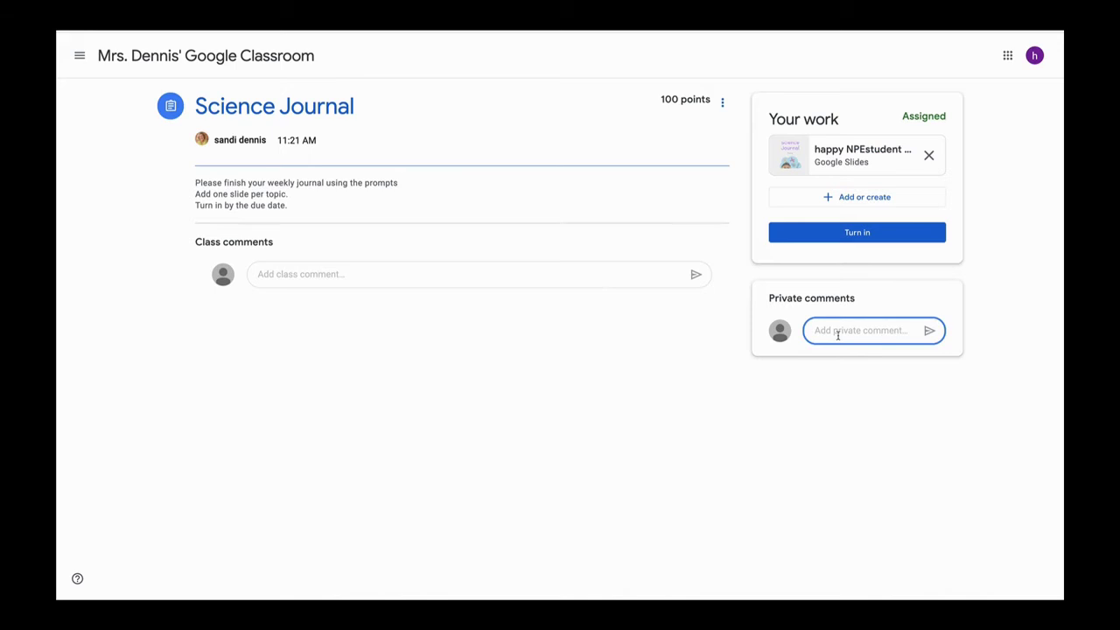
{"action": "type", "text": "I have a question ab"}
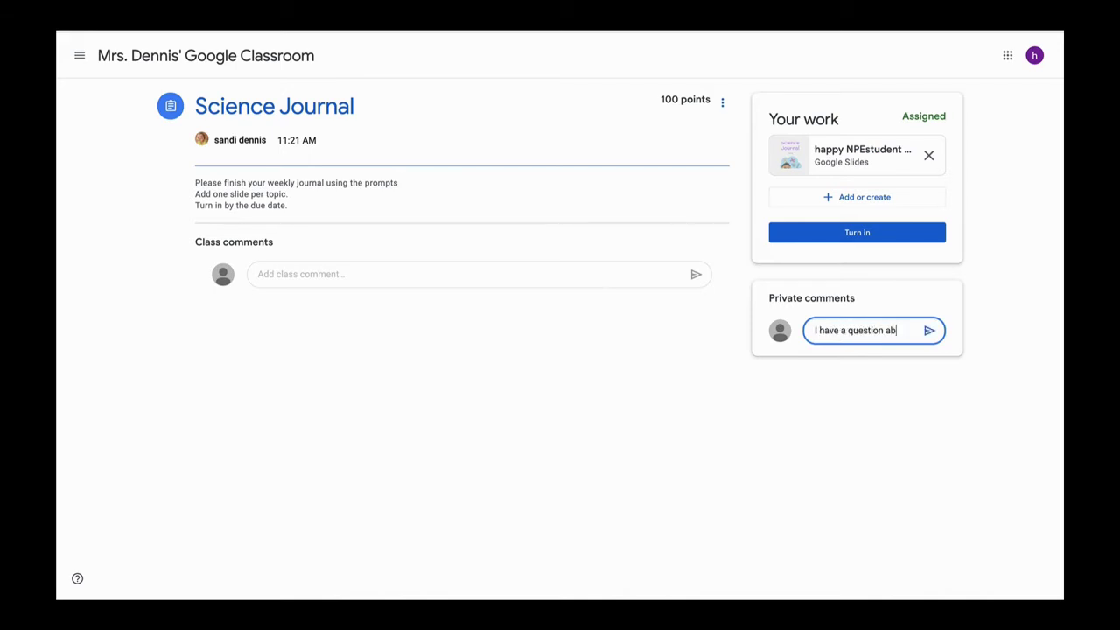
{"action": "type", "text": "out..."}
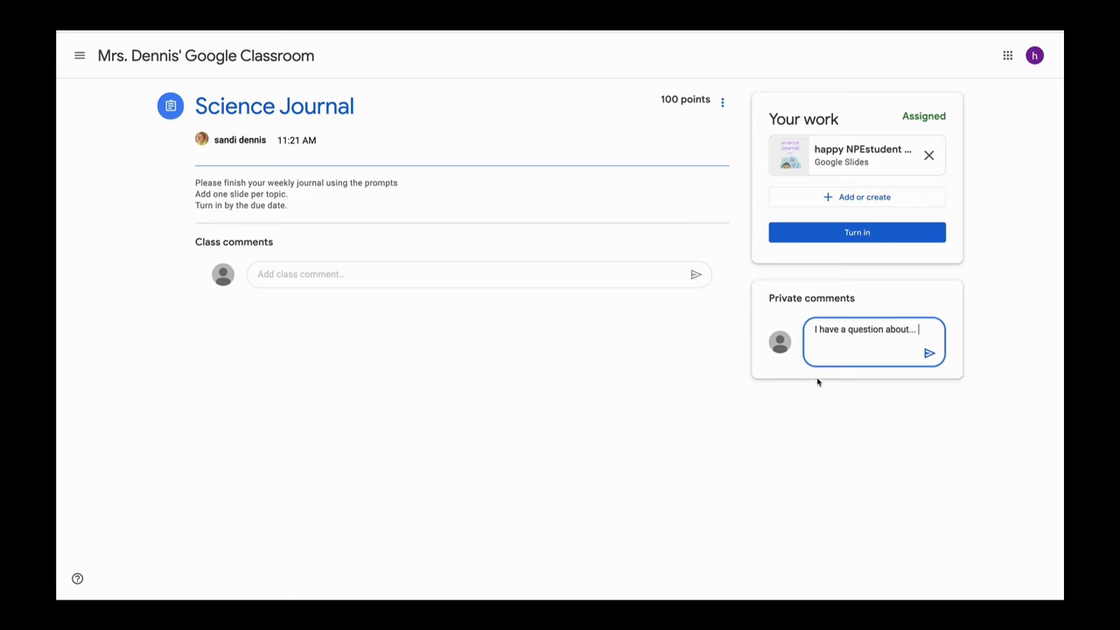
{"action": "left_click", "coordinate": [782, 289]}
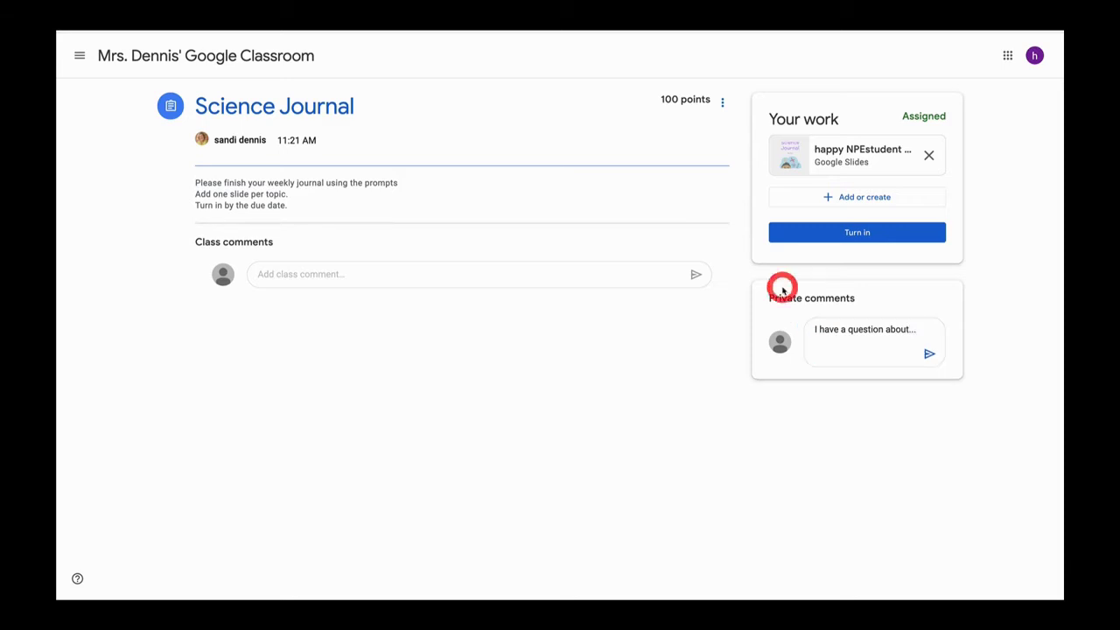
{"action": "left_click", "coordinate": [858, 234]}
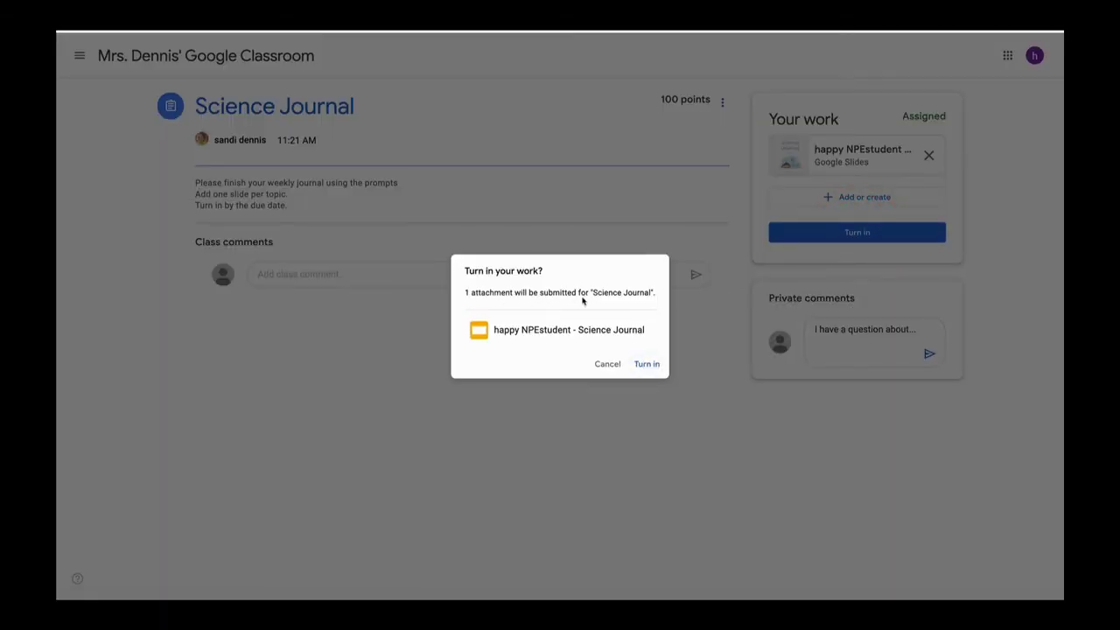
{"action": "left_click", "coordinate": [650, 366]}
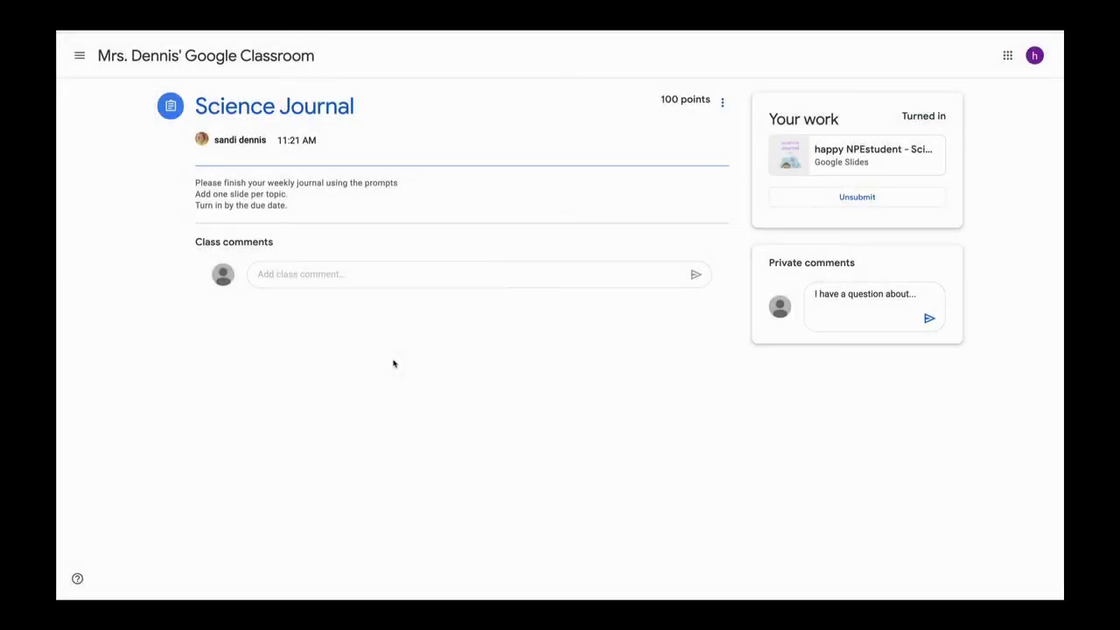
- Review the student's full work list for the class and filter it by Assigned
{"action": "left_click", "coordinate": [108, 56]}
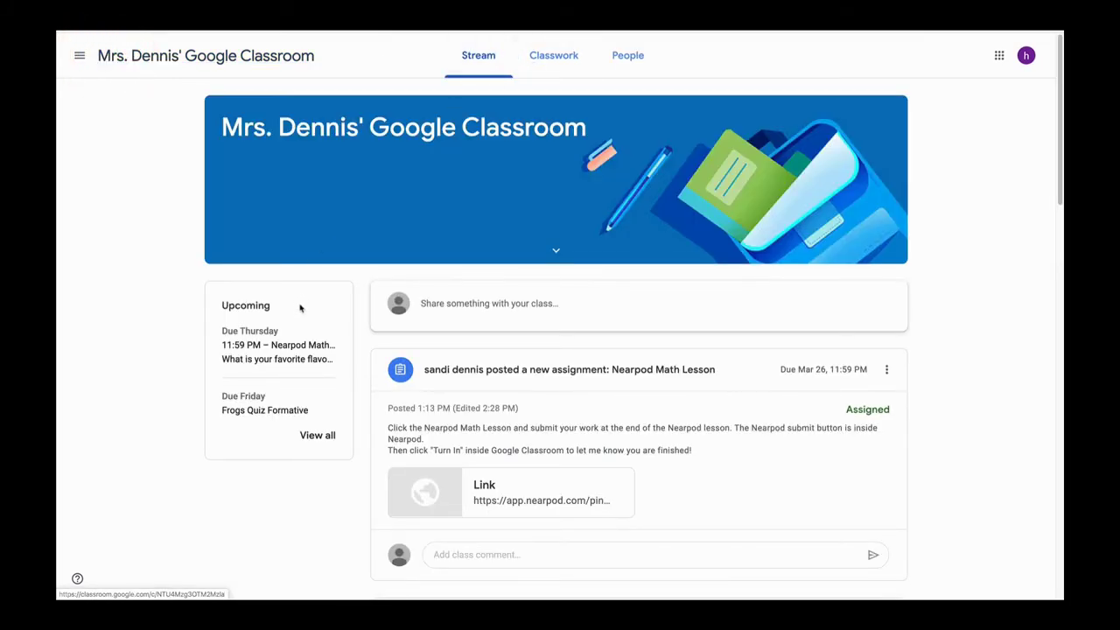
{"action": "left_click", "coordinate": [311, 434]}
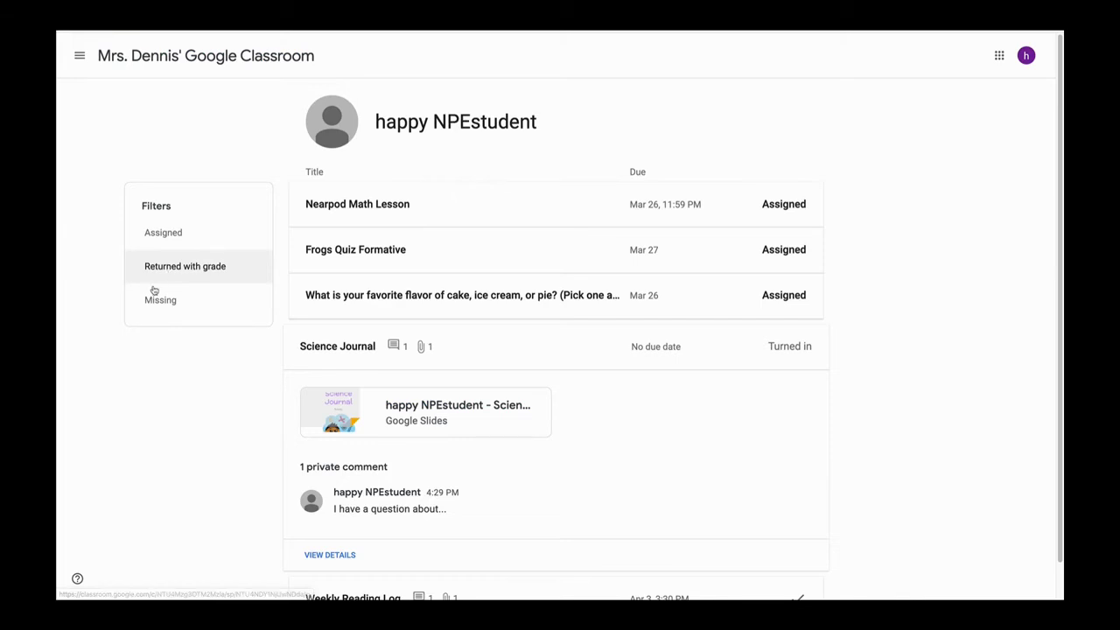
{"action": "left_click", "coordinate": [164, 234]}
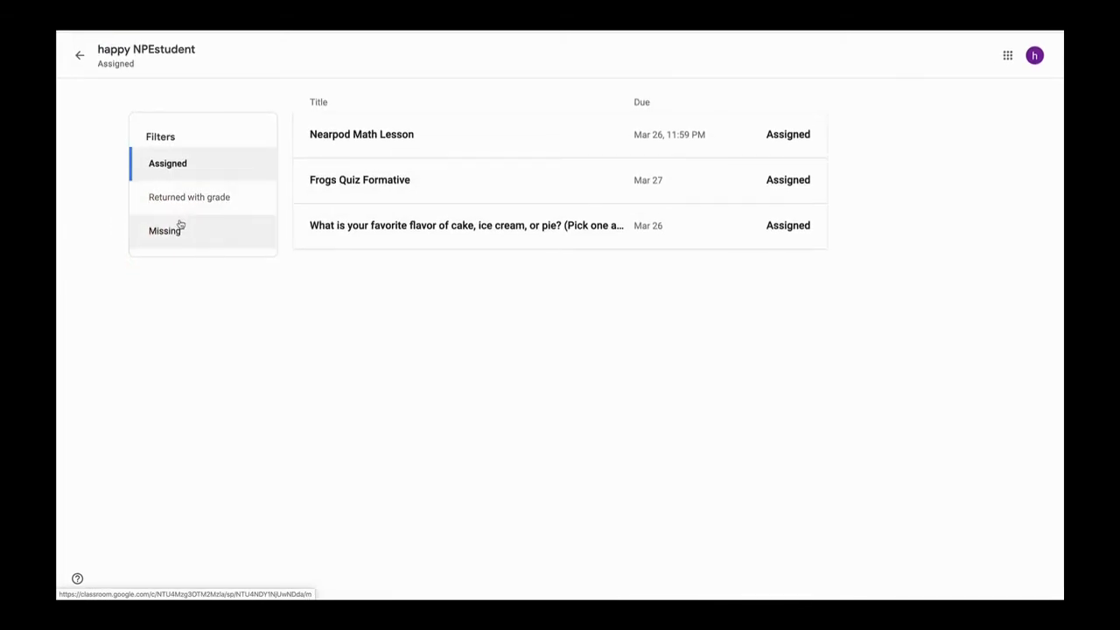
{"action": "left_click", "coordinate": [80, 55]}
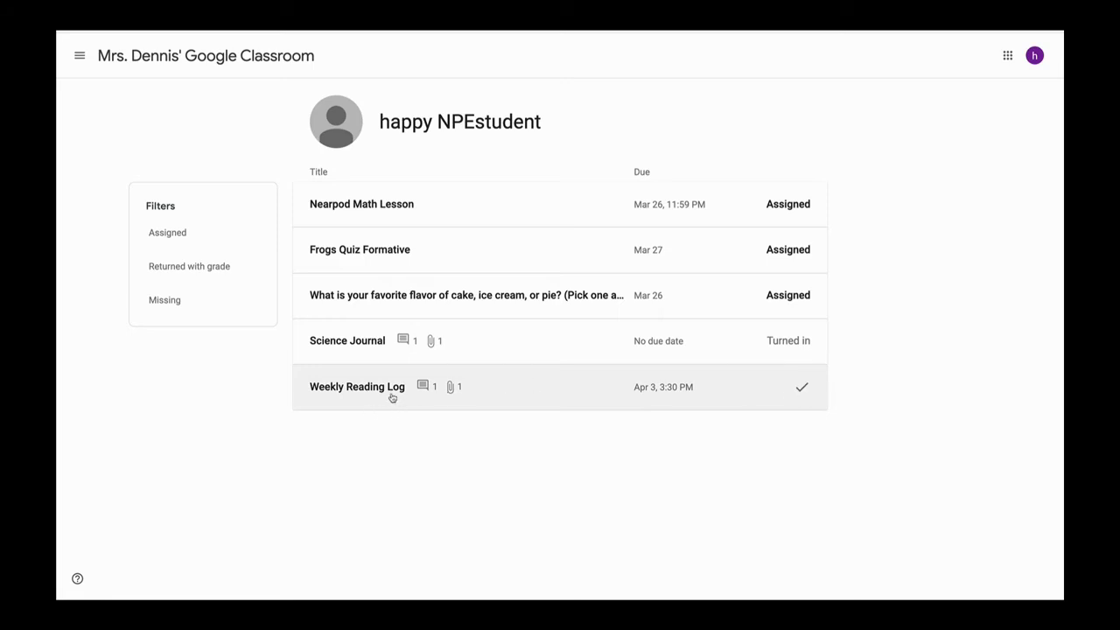
- Examine the returned Weekly Reading Log's details and its attached document
{"action": "left_click", "coordinate": [358, 390]}
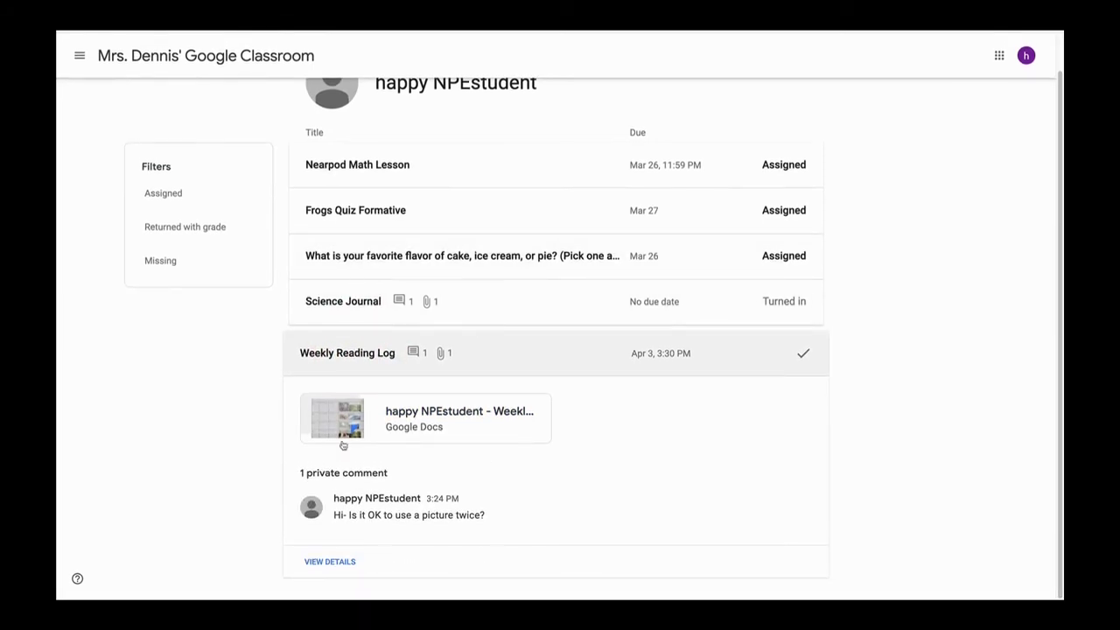
{"action": "left_click", "coordinate": [330, 561]}
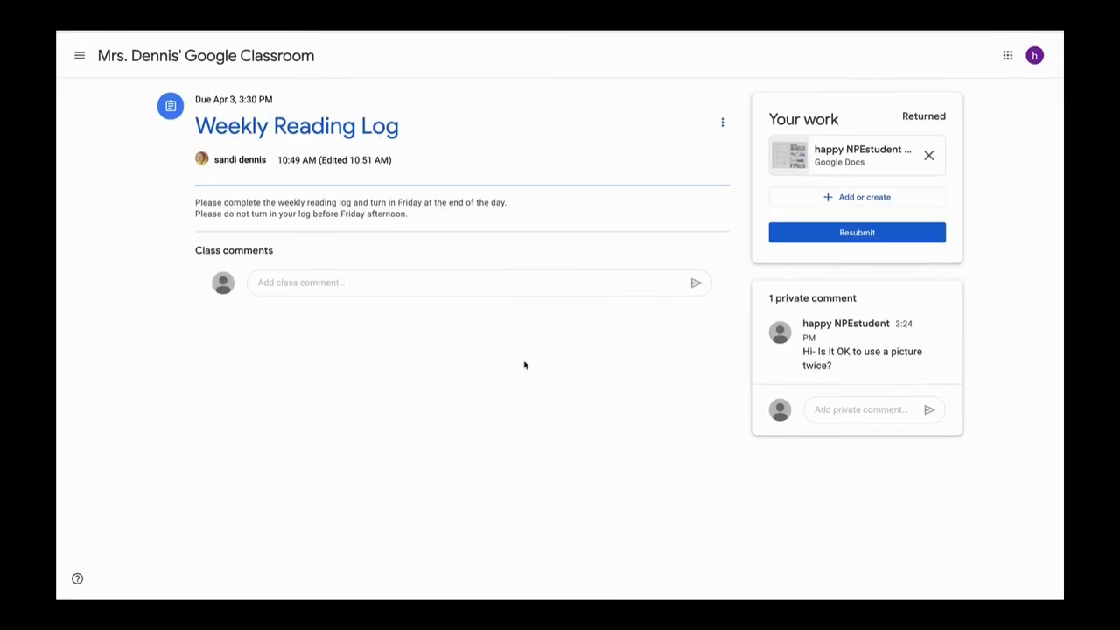
{"action": "left_click", "coordinate": [809, 155]}
- Open the Nearpod Math Lesson from the to-do list and mark it as done without attached work
{"action": "left_click", "coordinate": [79, 55]}
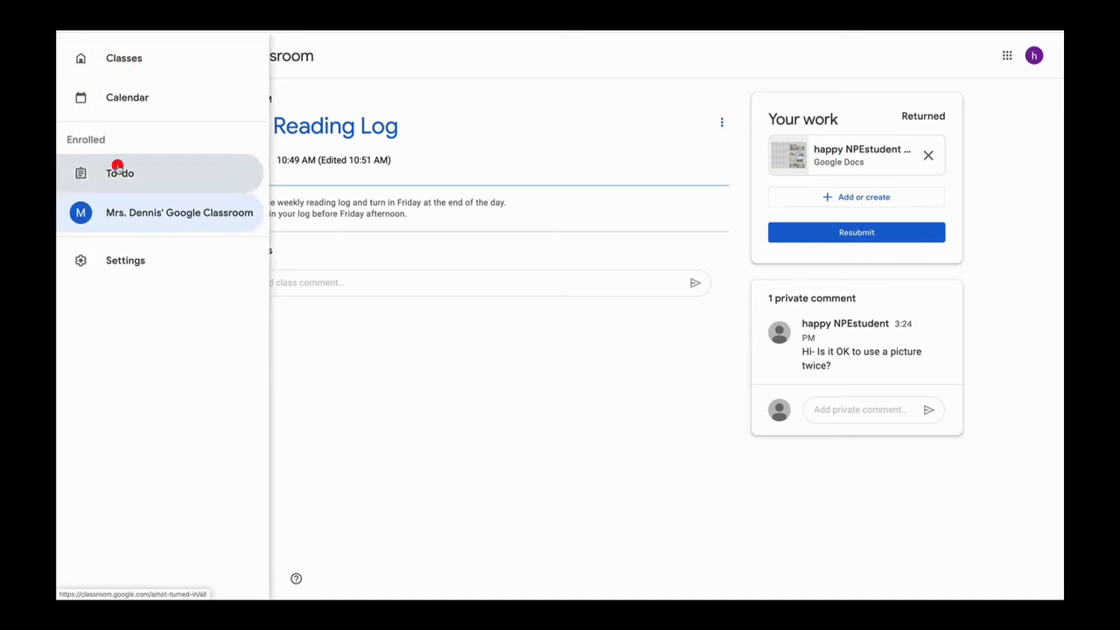
{"action": "left_click", "coordinate": [116, 170]}
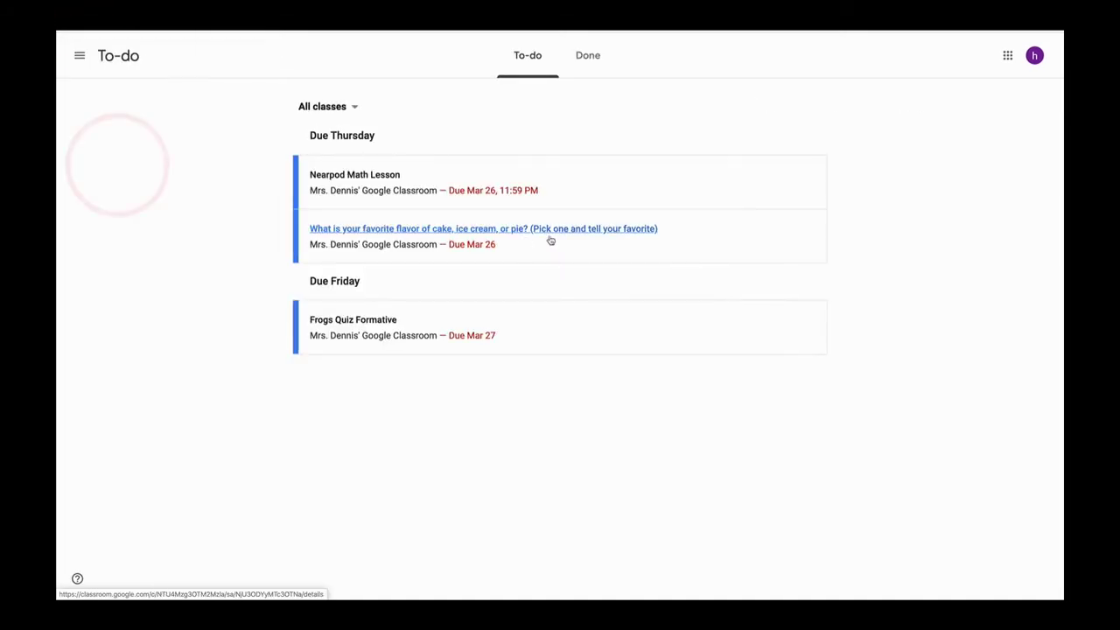
{"action": "left_click", "coordinate": [373, 177]}
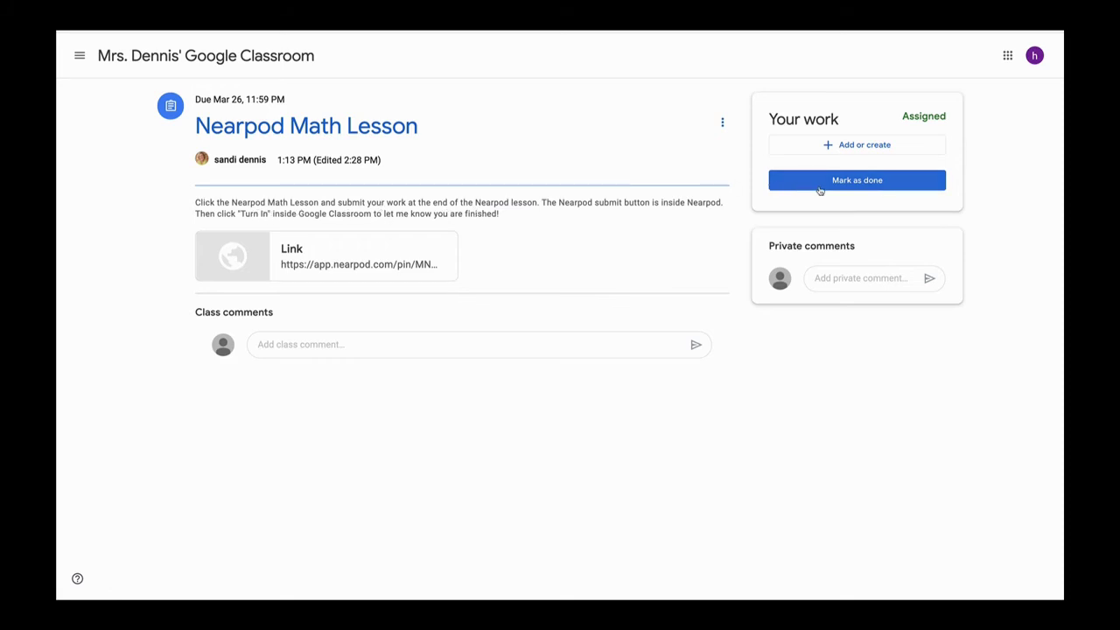
{"action": "left_click", "coordinate": [858, 182]}
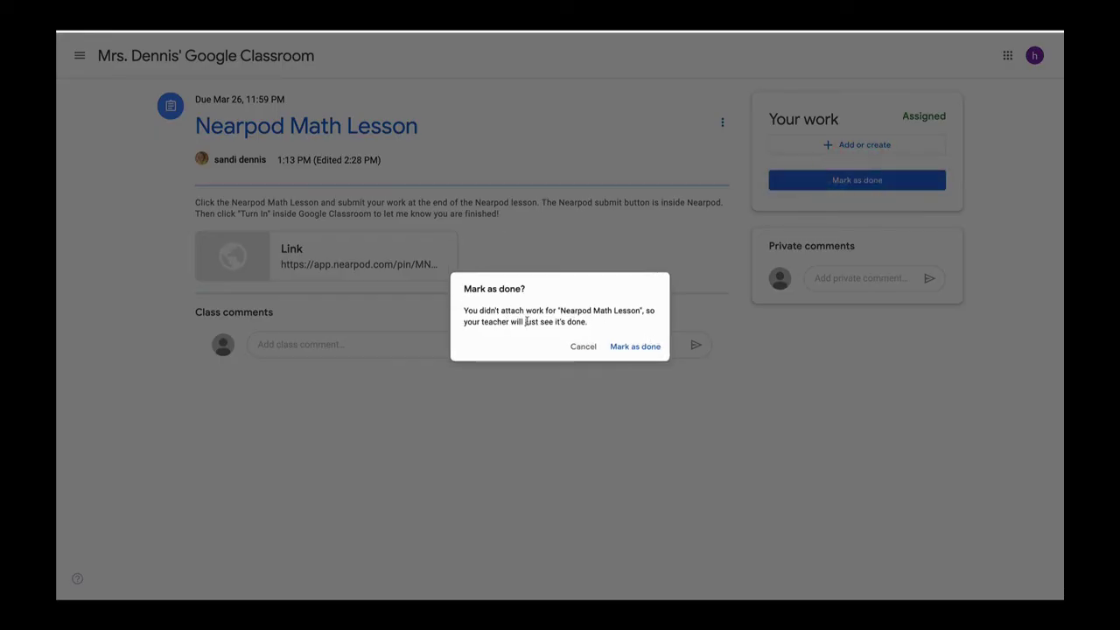
{"action": "left_click", "coordinate": [627, 347]}
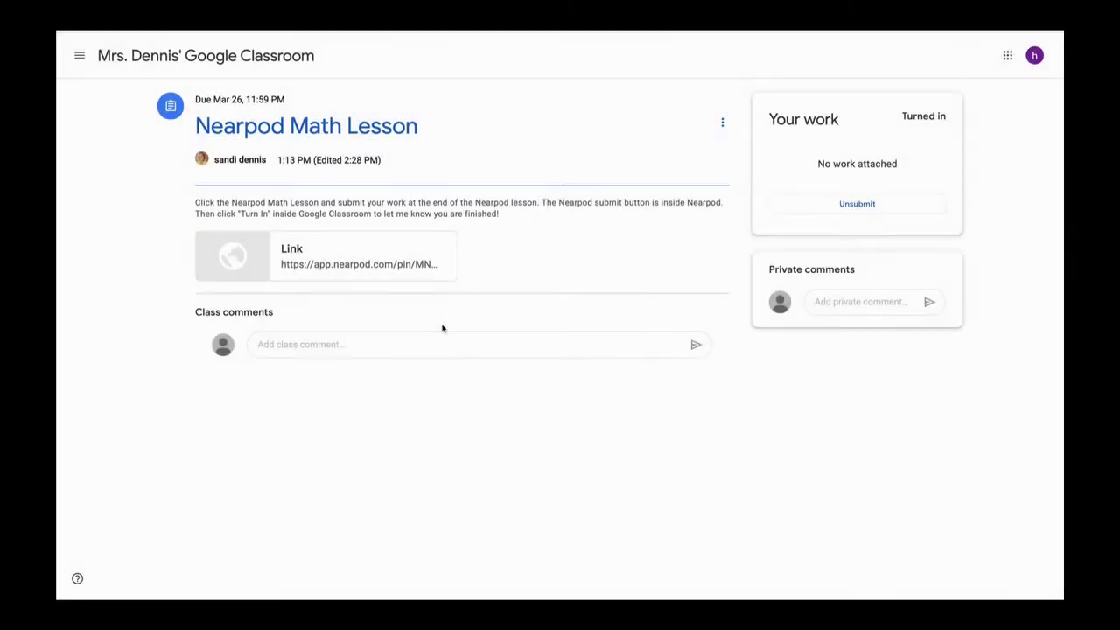
- Return to the class and open the Frogs Quiz Formative assignment's details from the student's full work list
{"action": "left_click", "coordinate": [82, 54]}
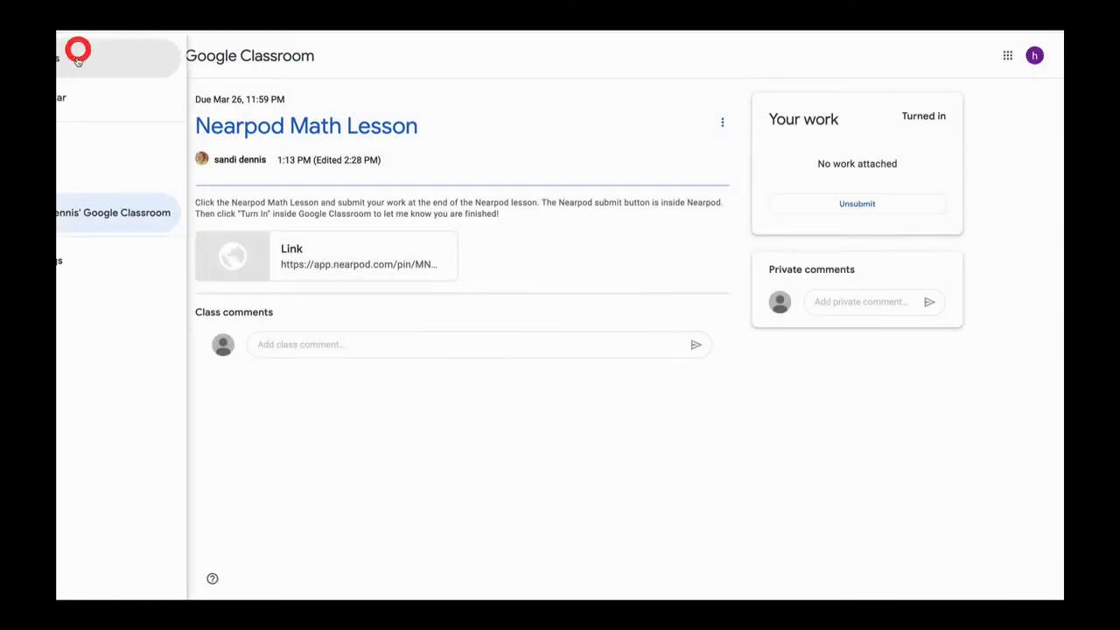
{"action": "left_click", "coordinate": [147, 210]}
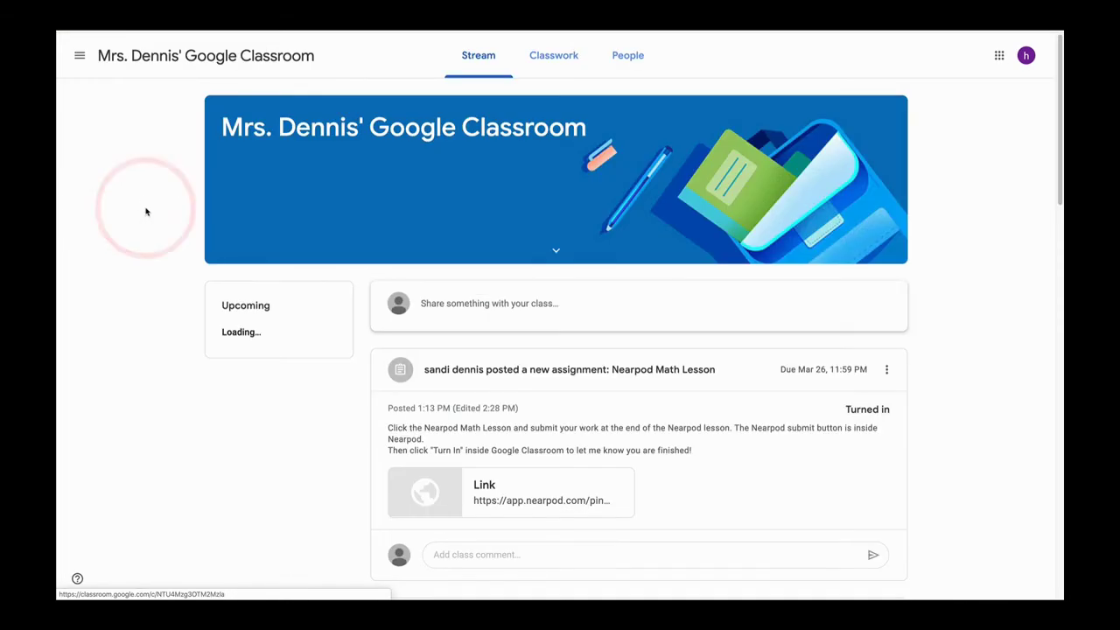
{"action": "left_click", "coordinate": [317, 421]}
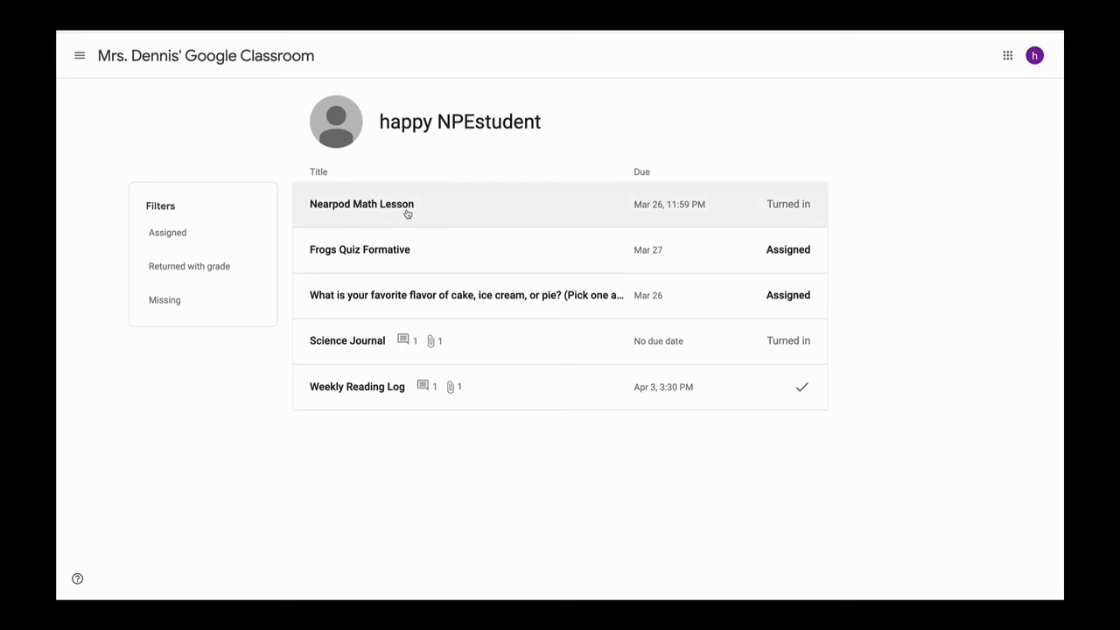
{"action": "left_click", "coordinate": [372, 251]}
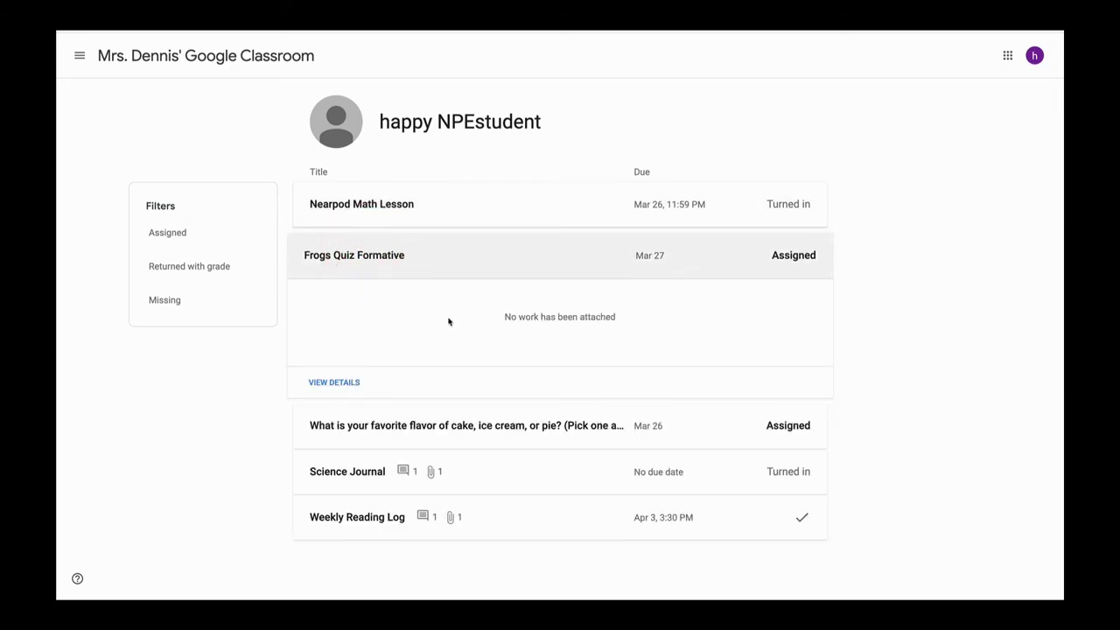
{"action": "left_click", "coordinate": [342, 382]}
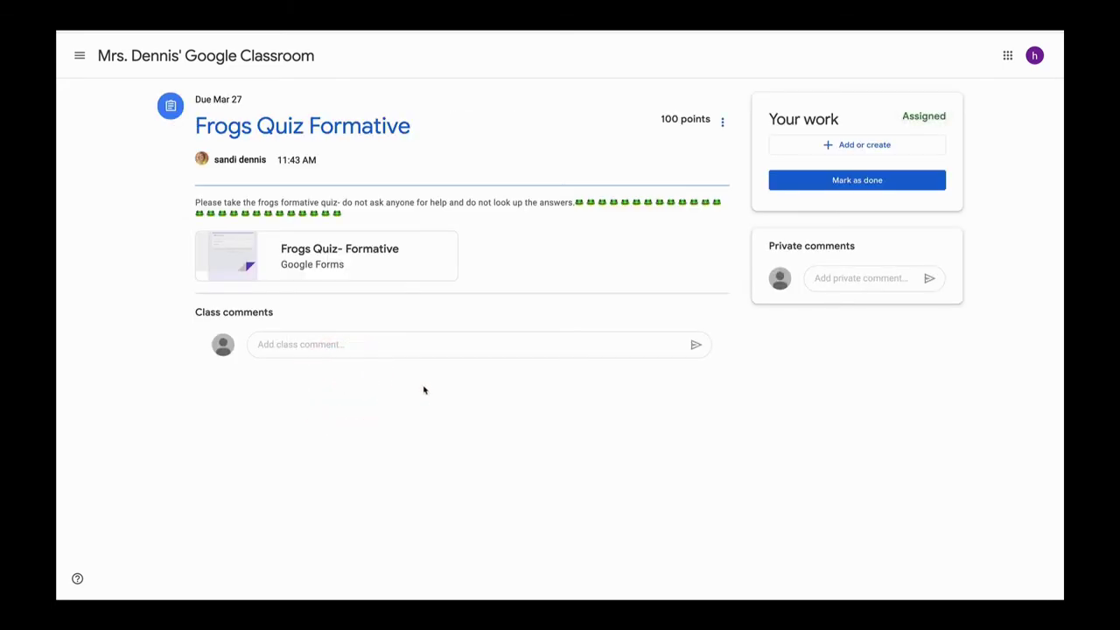
- Open the attached Frogs Quiz form, answer true to both questions and submit it
{"action": "left_click", "coordinate": [337, 250]}
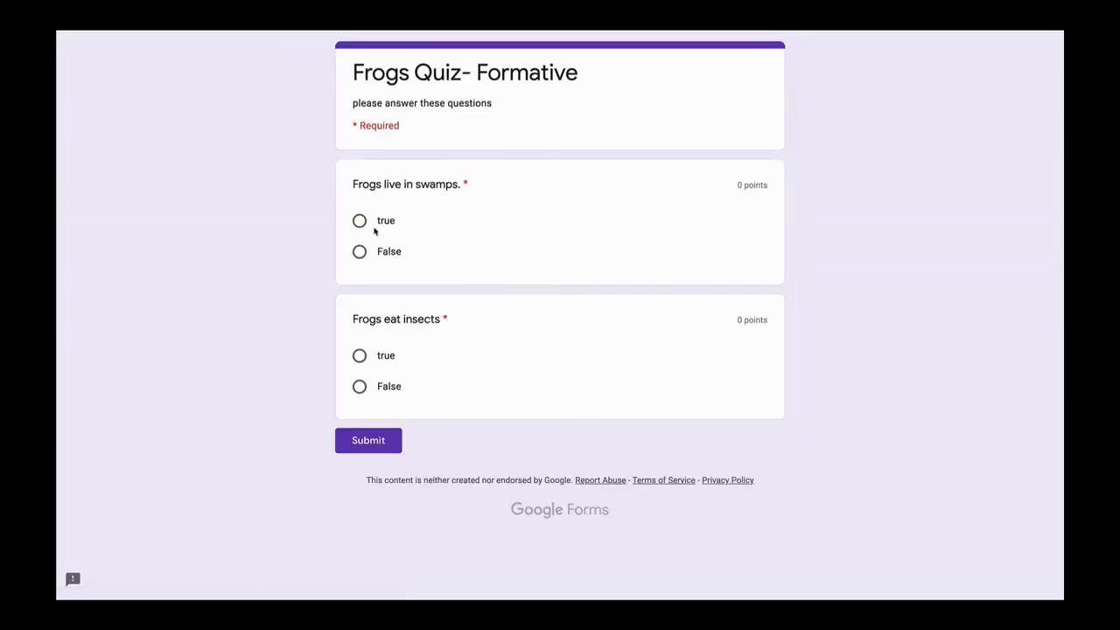
{"action": "left_click", "coordinate": [360, 222]}
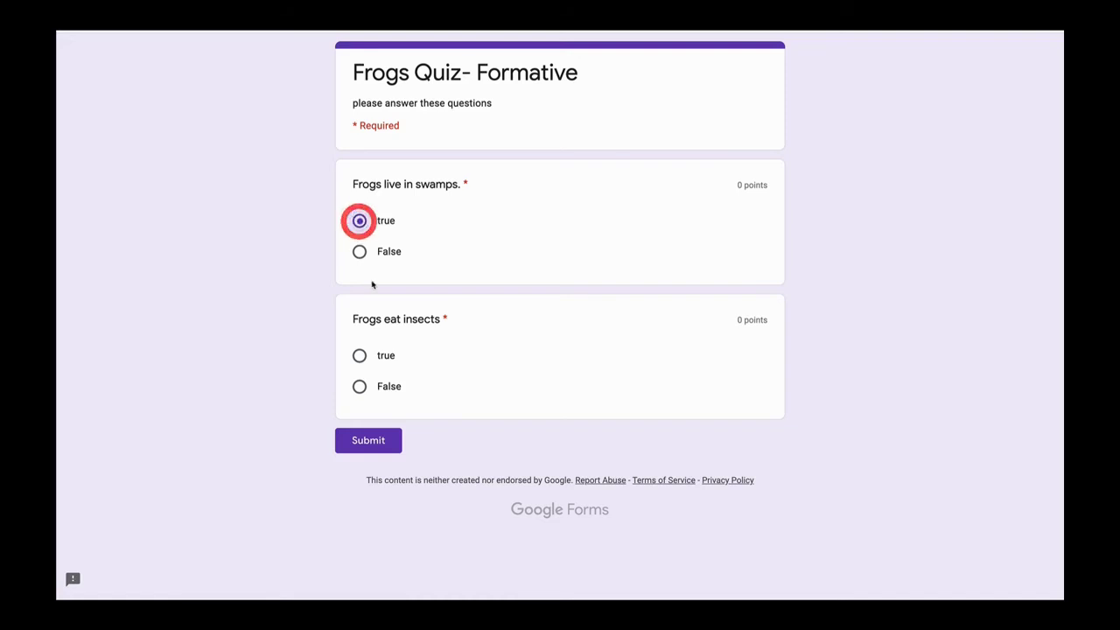
{"action": "left_click", "coordinate": [359, 358]}
{"action": "left_click", "coordinate": [367, 440]}
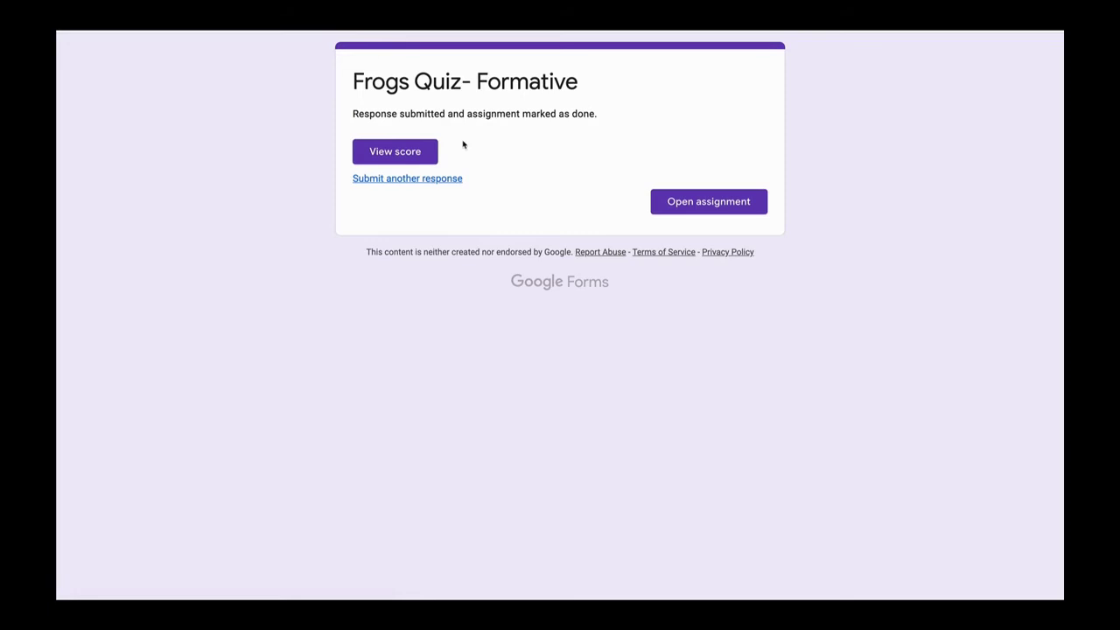
- View the score of the submitted frogs quiz and return to its assignment page
{"action": "left_click", "coordinate": [406, 151]}
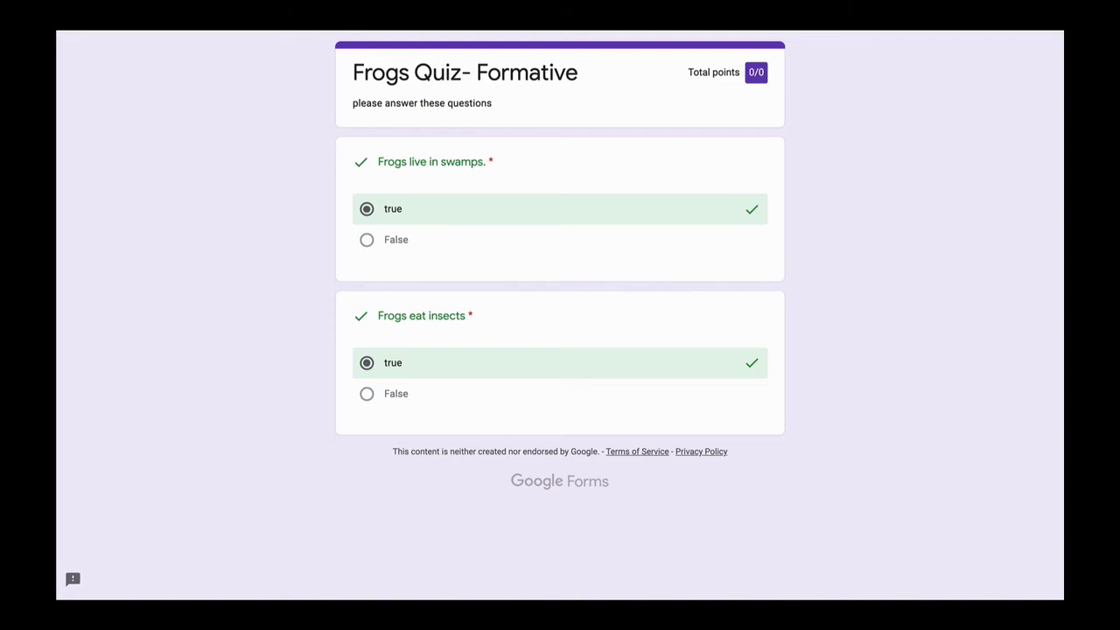
{"action": "key", "text": "super+w"}
{"action": "key", "text": "super+w"}
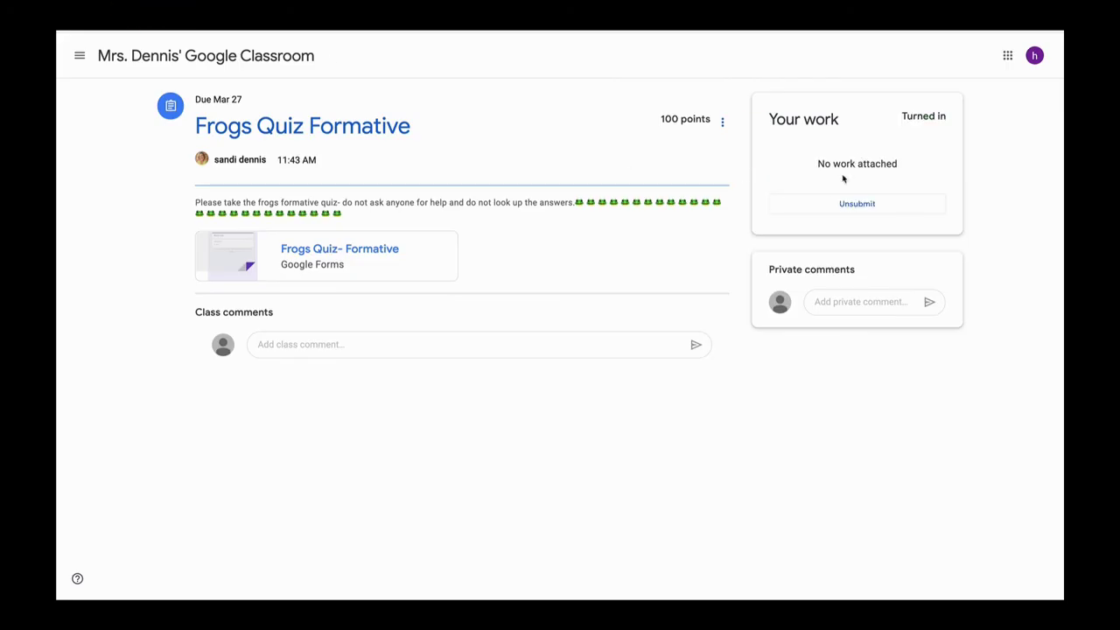
- Review the remaining to-do work and the completed work across all classes
{"action": "left_click", "coordinate": [556, 370]}
{"action": "left_click", "coordinate": [80, 54]}
{"action": "left_click", "coordinate": [125, 175]}
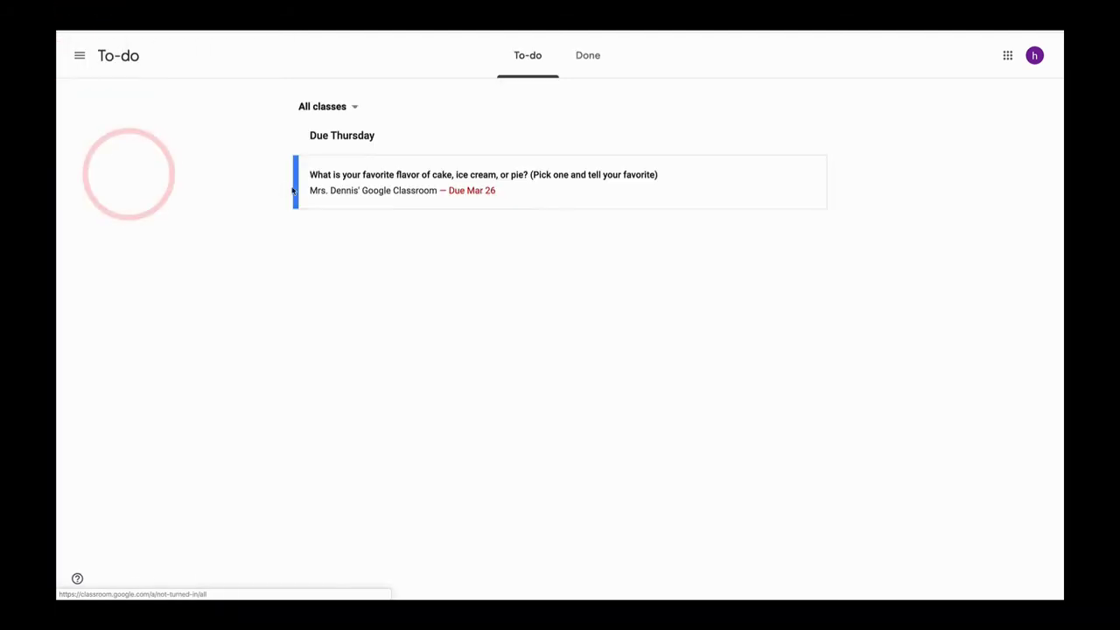
{"action": "left_click", "coordinate": [588, 55]}
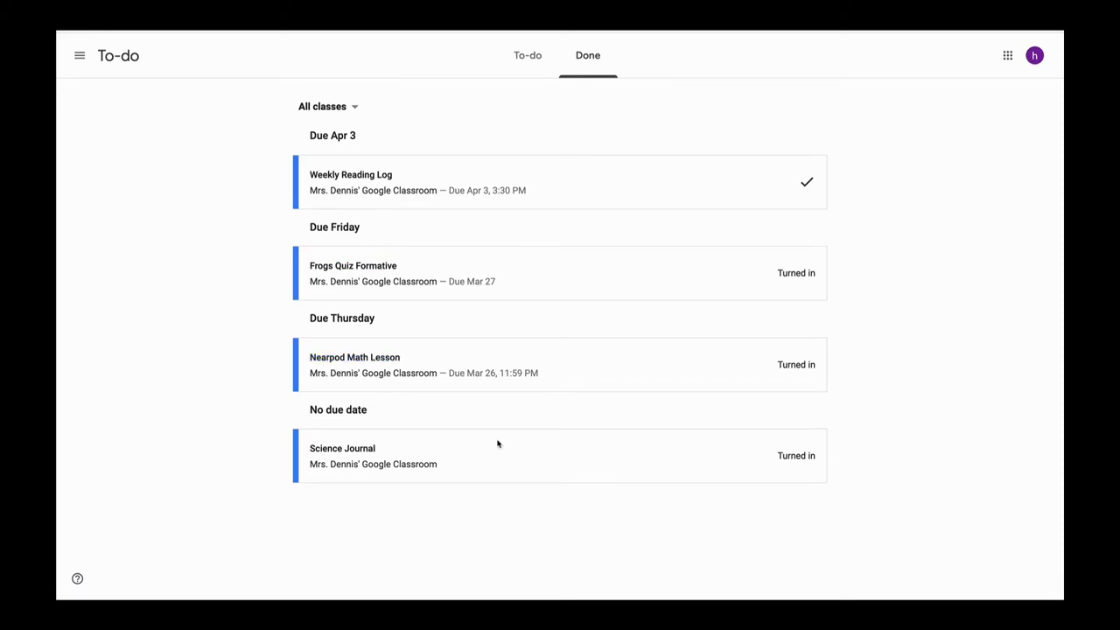
- Open the favorite cake, ice cream, or pie flavor question from the to-do list and turn in the answer "Vanilla"
{"action": "left_click", "coordinate": [522, 64]}
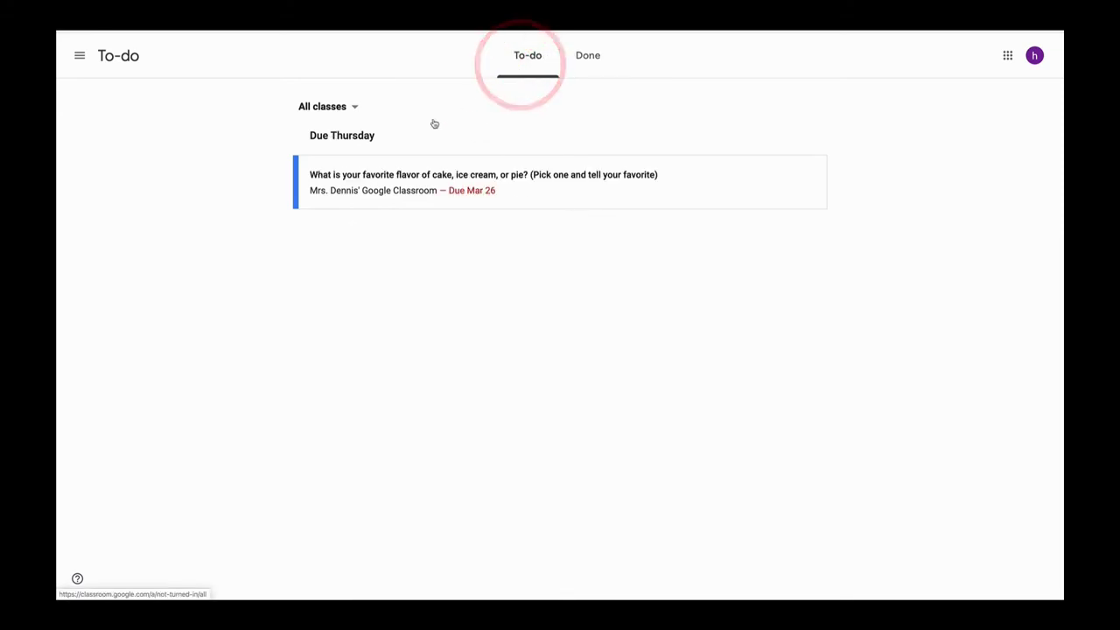
{"action": "left_click", "coordinate": [365, 175]}
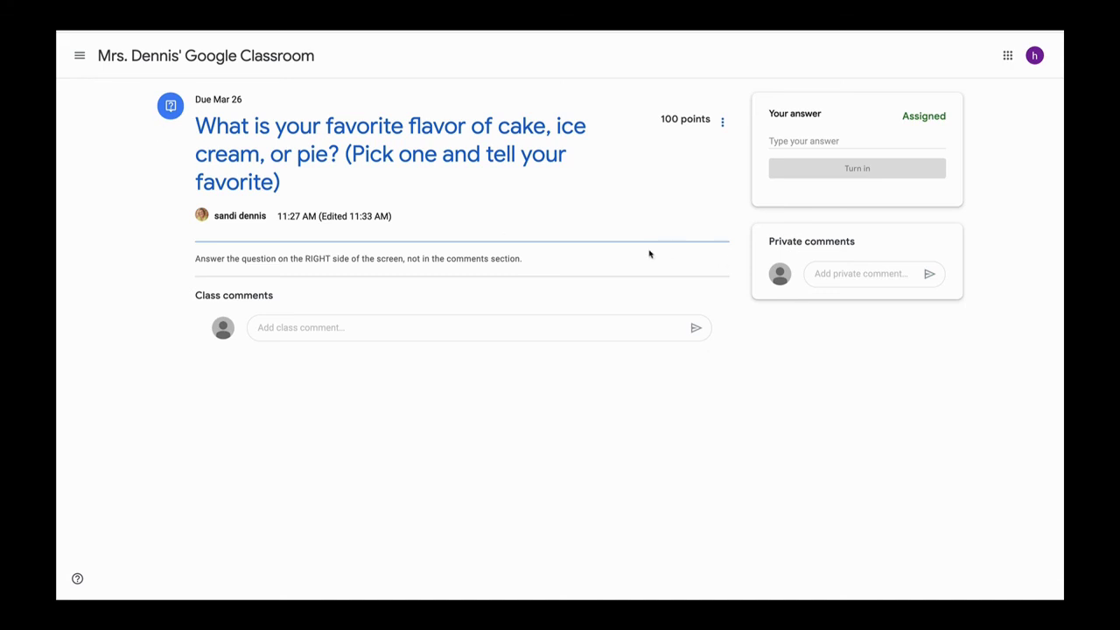
{"action": "left_click", "coordinate": [796, 139]}
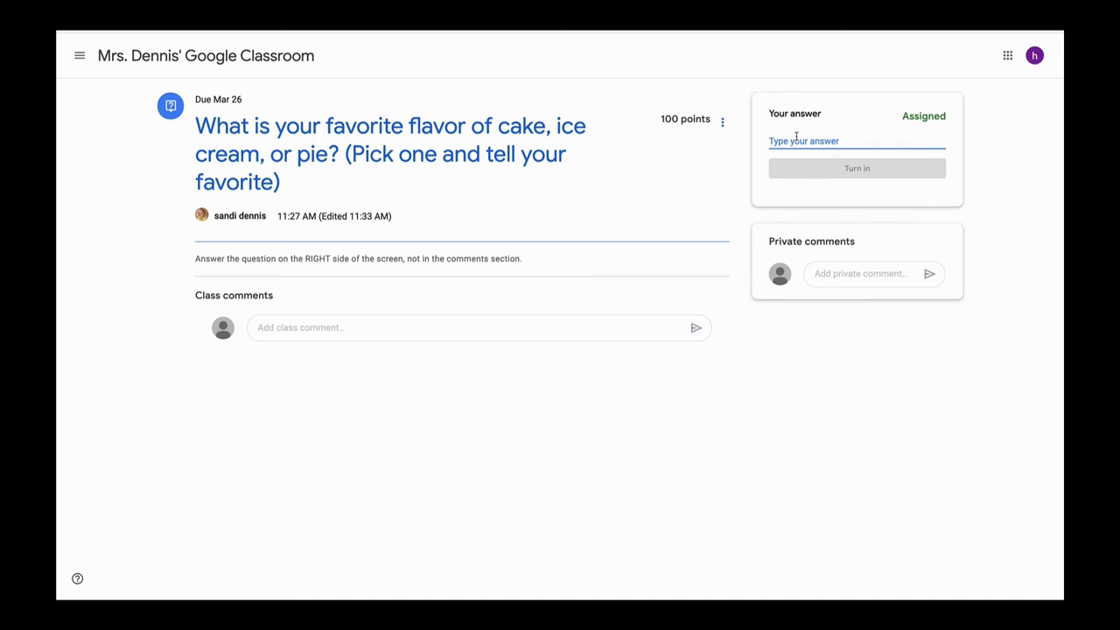
{"action": "type", "text": "Vanilla"}
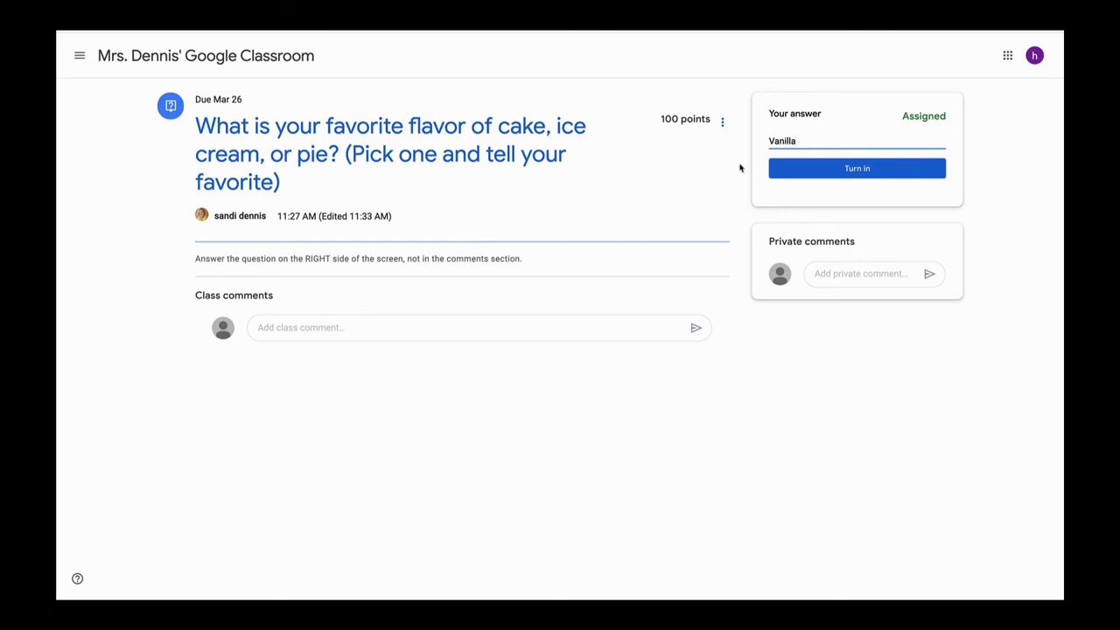
{"action": "left_click", "coordinate": [860, 170]}
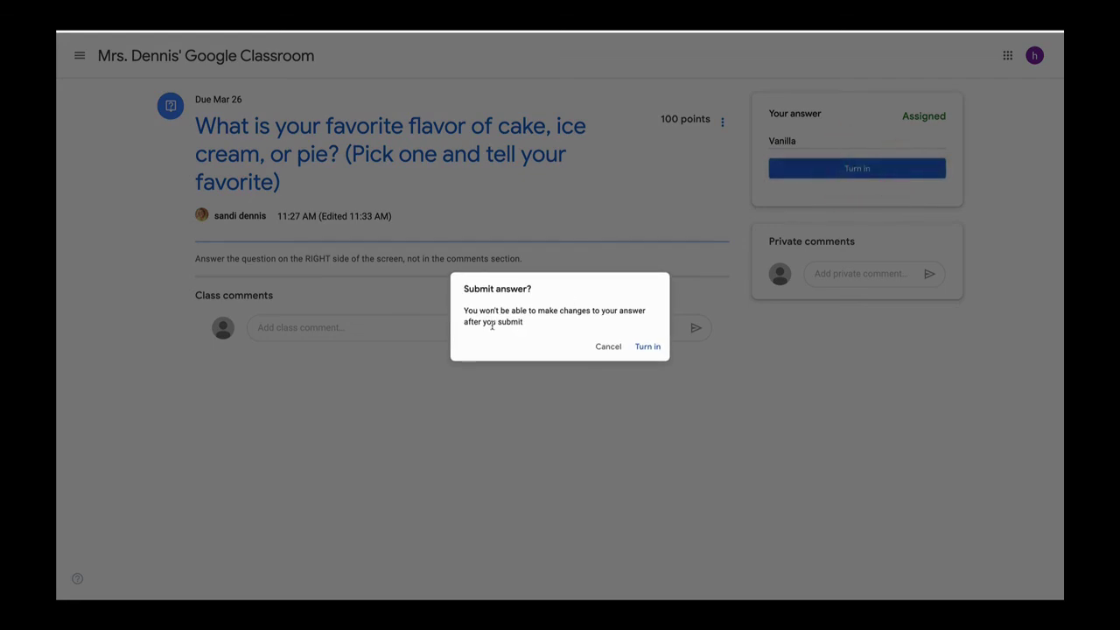
{"action": "left_click", "coordinate": [648, 347]}
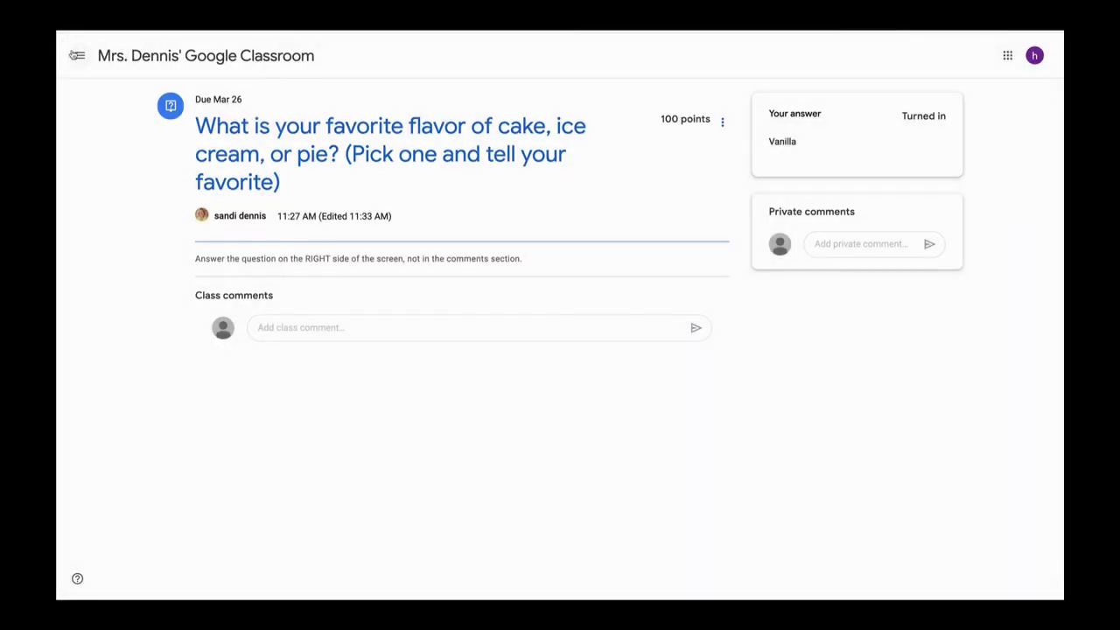
- Check the to-do list for outstanding work and examine the status of every assignment in the done list
{"action": "left_click", "coordinate": [79, 55]}
{"action": "left_click", "coordinate": [117, 182]}
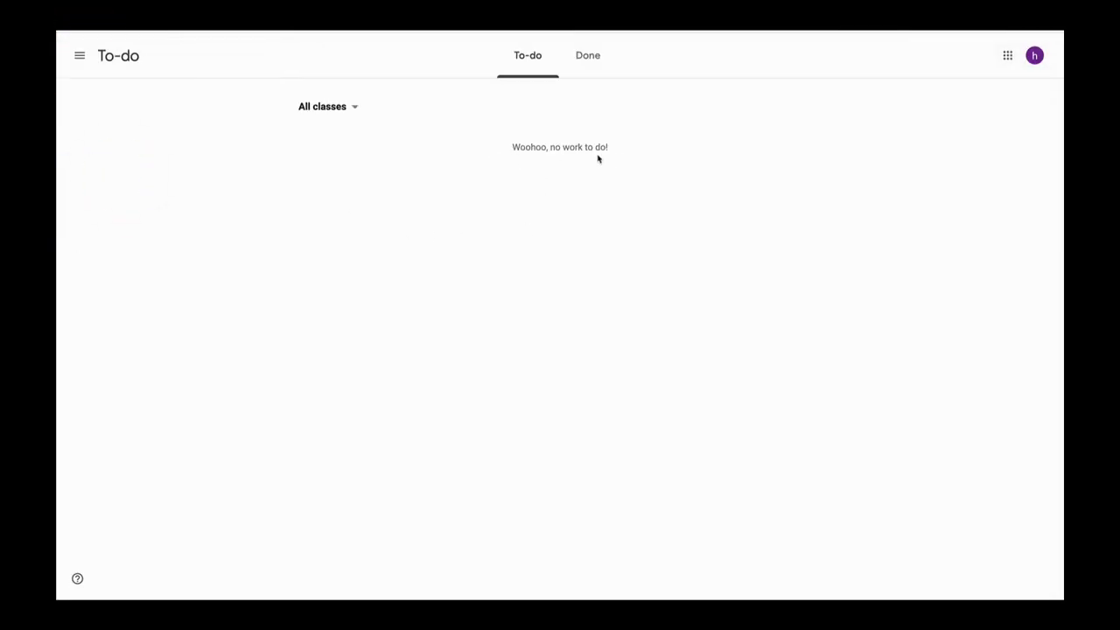
{"action": "left_click", "coordinate": [585, 57]}
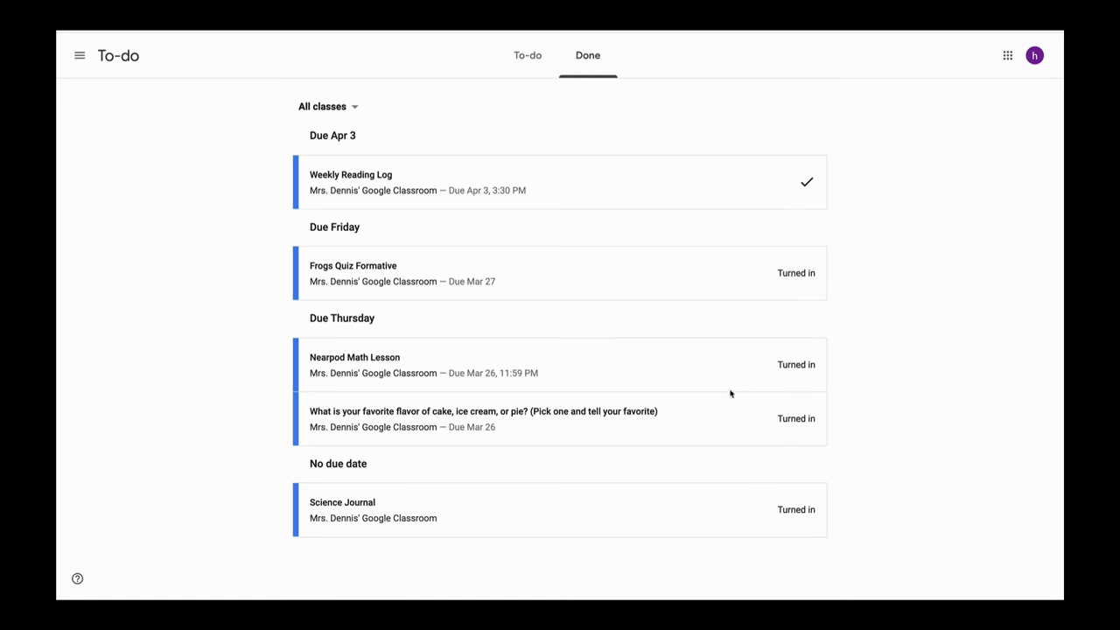
- Return to the class, open the turned-in Science Journal assignment and unsubmit its work
{"action": "left_click", "coordinate": [79, 55]}
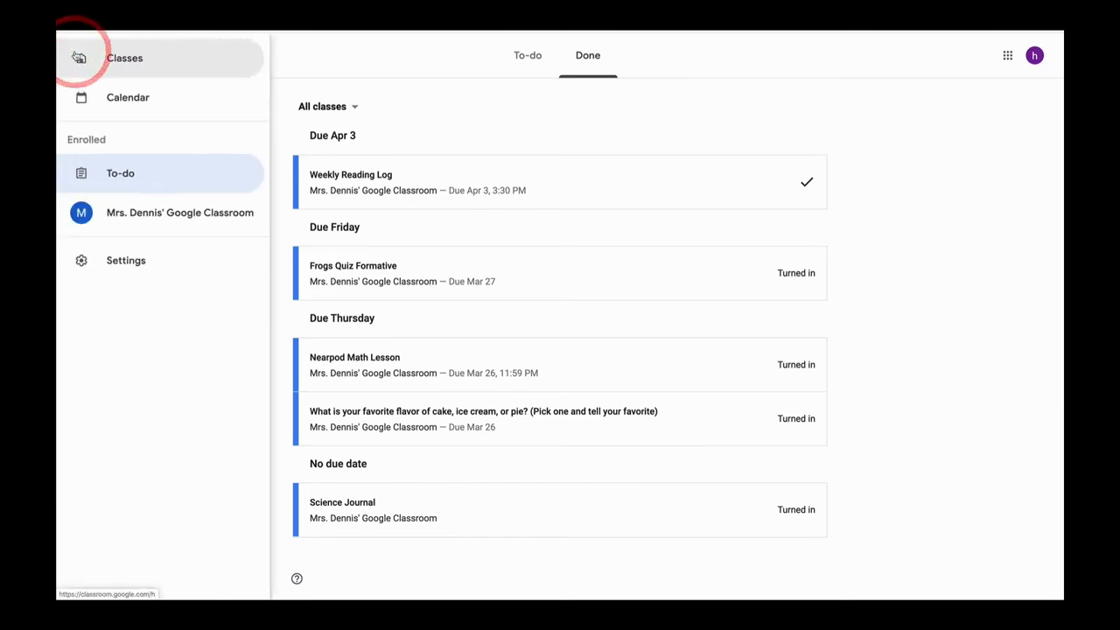
{"action": "left_click", "coordinate": [144, 212]}
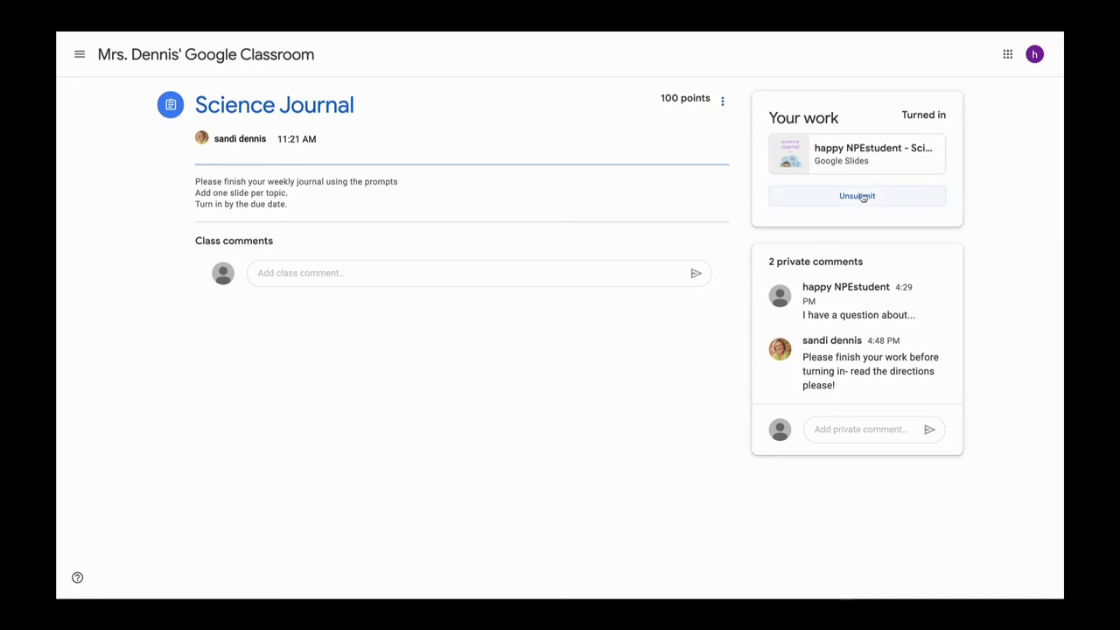
{"action": "left_click", "coordinate": [861, 197]}
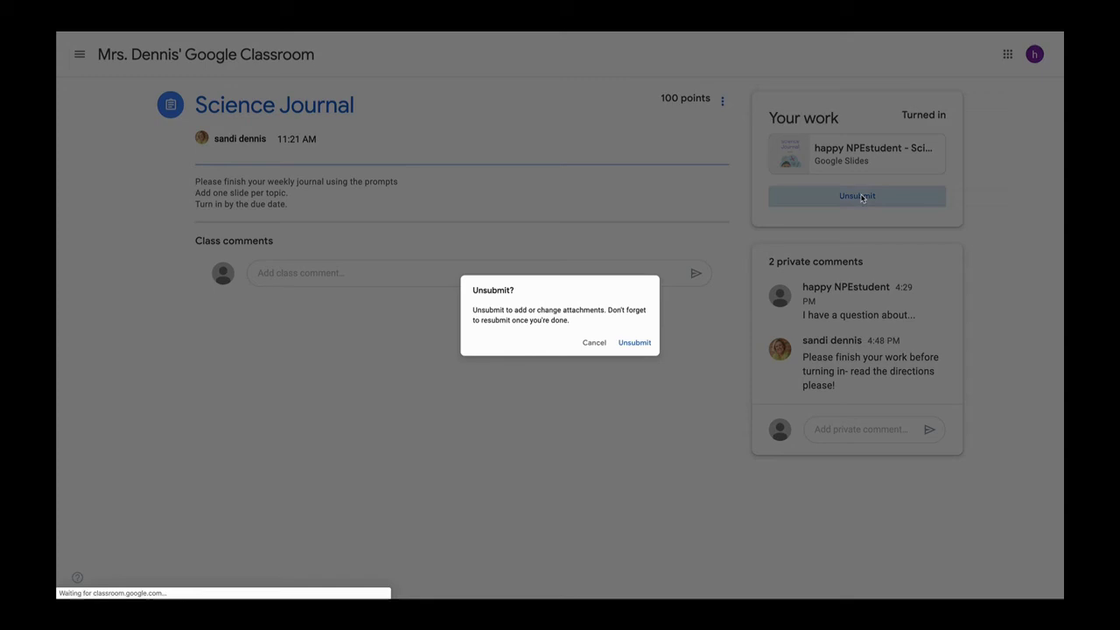
{"action": "left_click", "coordinate": [643, 345]}
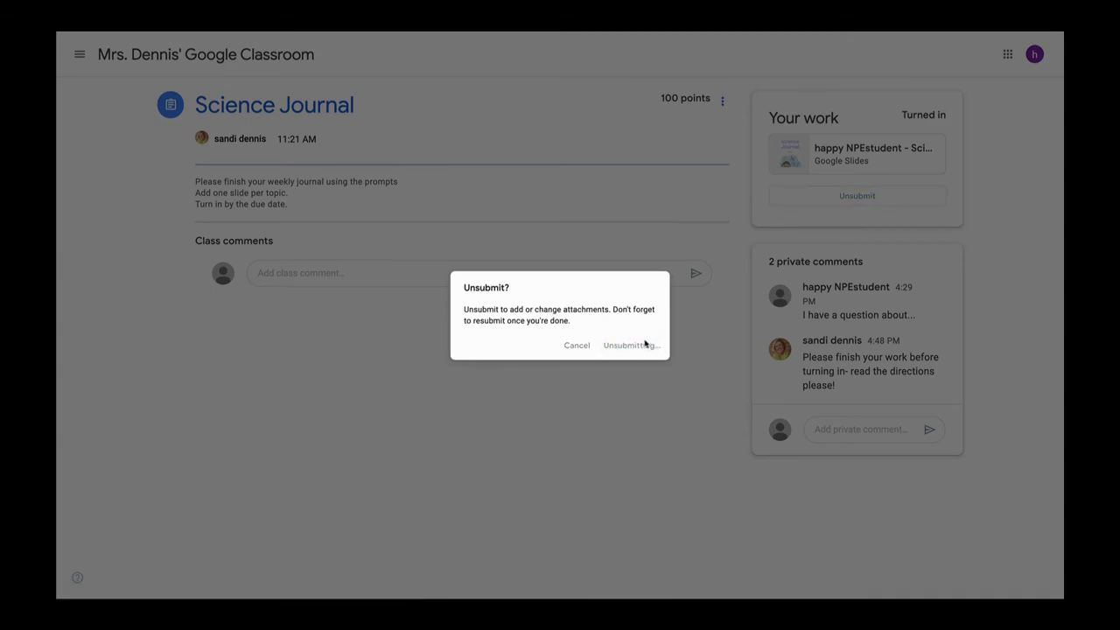